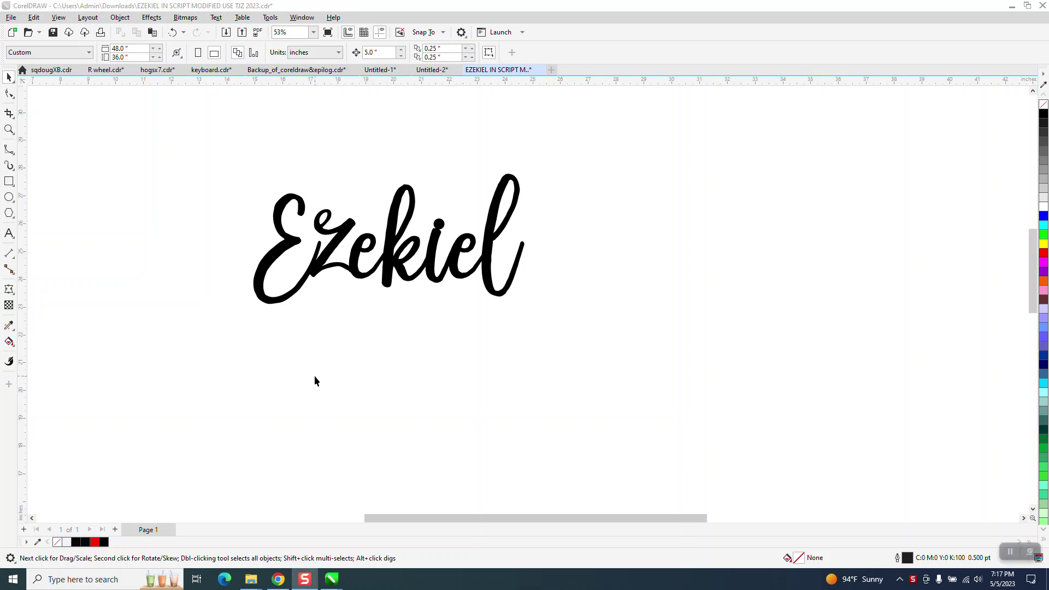
# - Zoom in on the Ezekiel lettering and move the word up and to the right
pyautogui.click(9, 130)
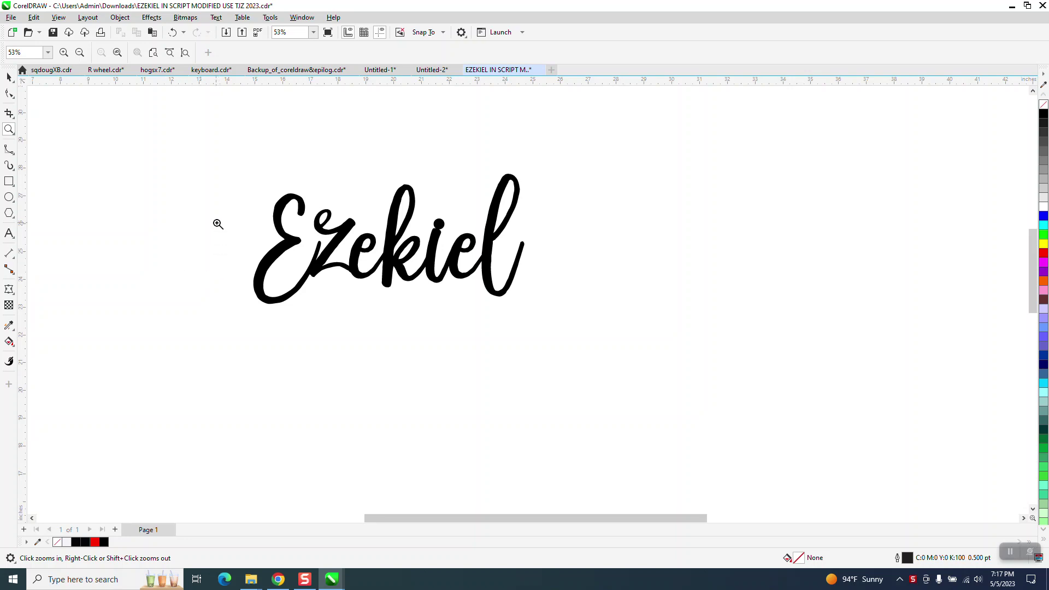
pyautogui.moveTo(217, 166); pyautogui.dragTo(566, 330)
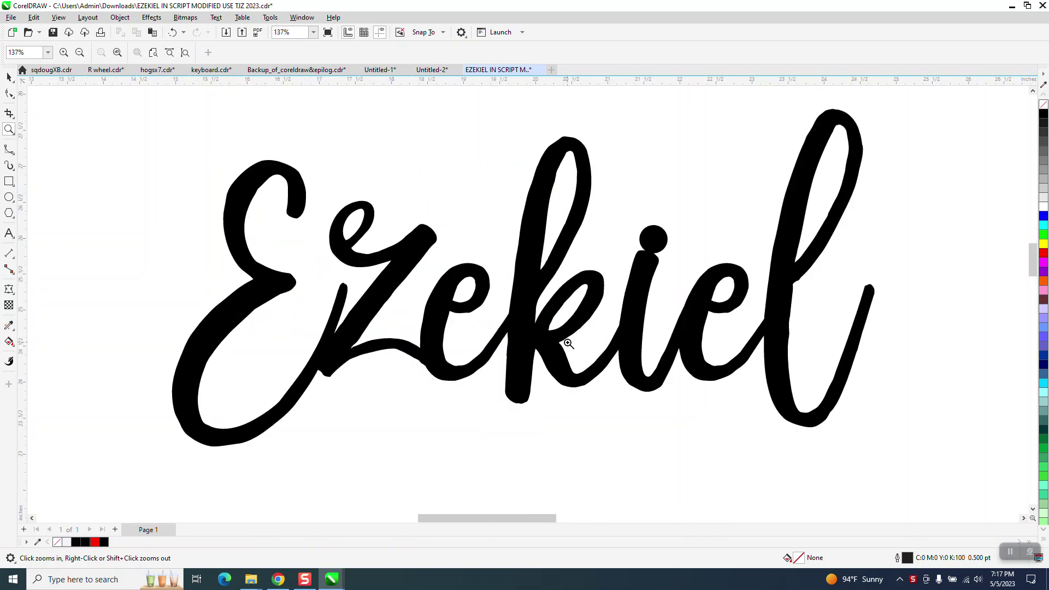
pyautogui.scroll(-1, 212, 284)
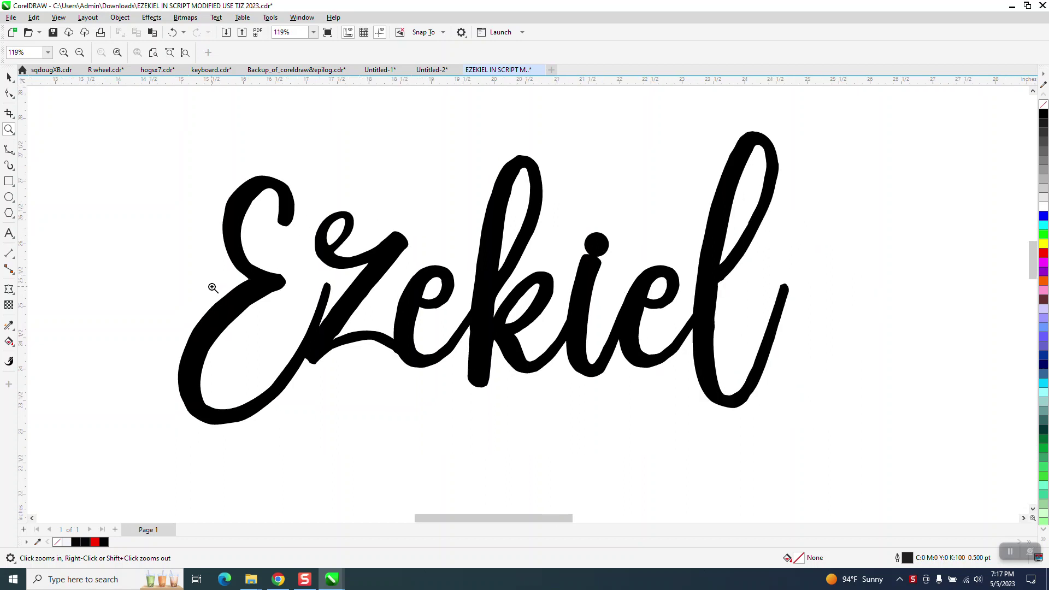
pyautogui.moveTo(723, 107); pyautogui.dragTo(853, 301)
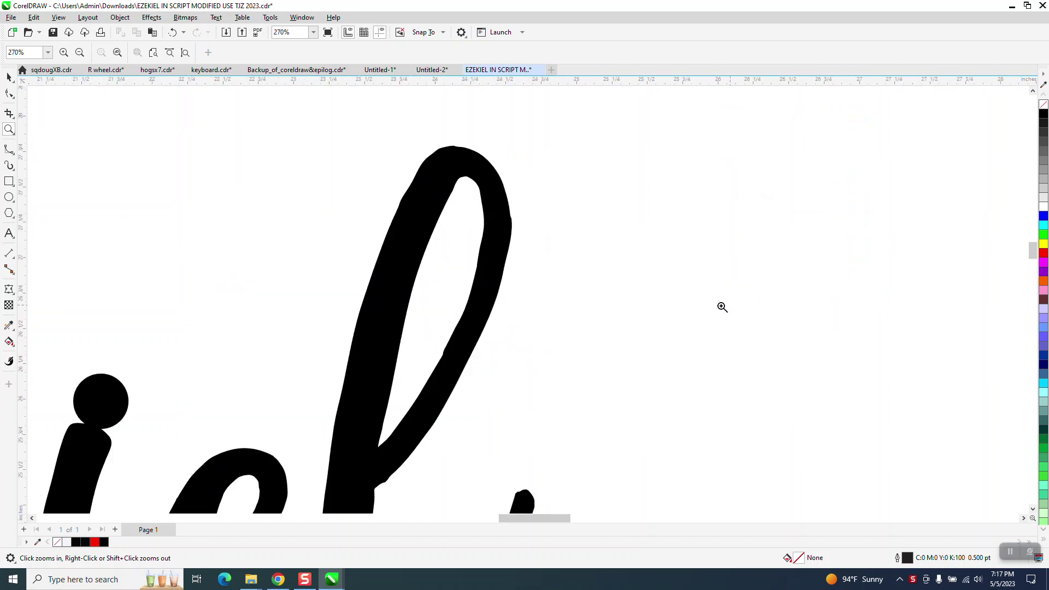
pyautogui.scroll(-6, 484, 263)
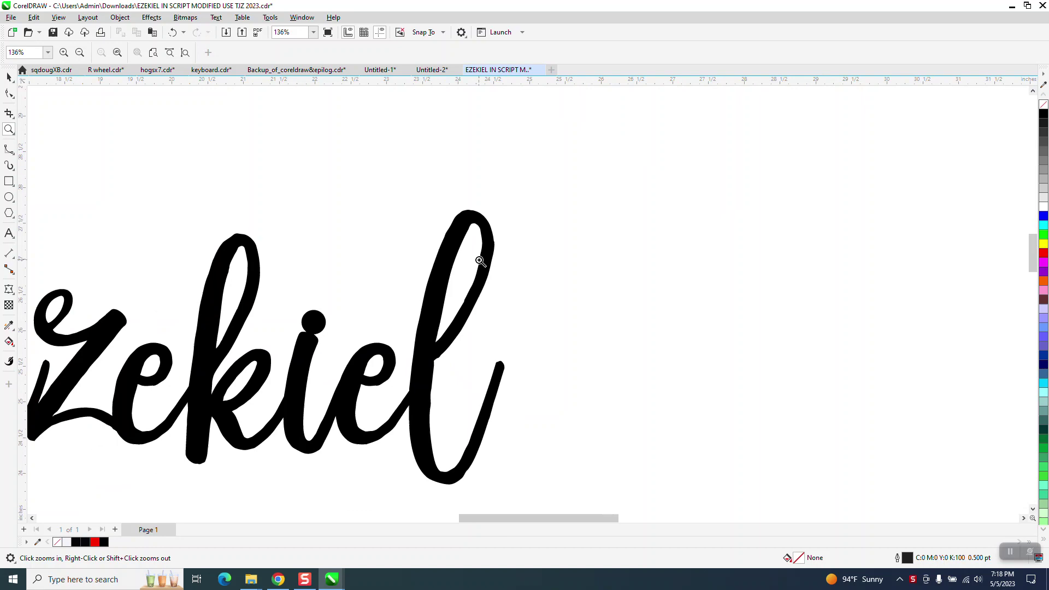
pyautogui.click(9, 77)
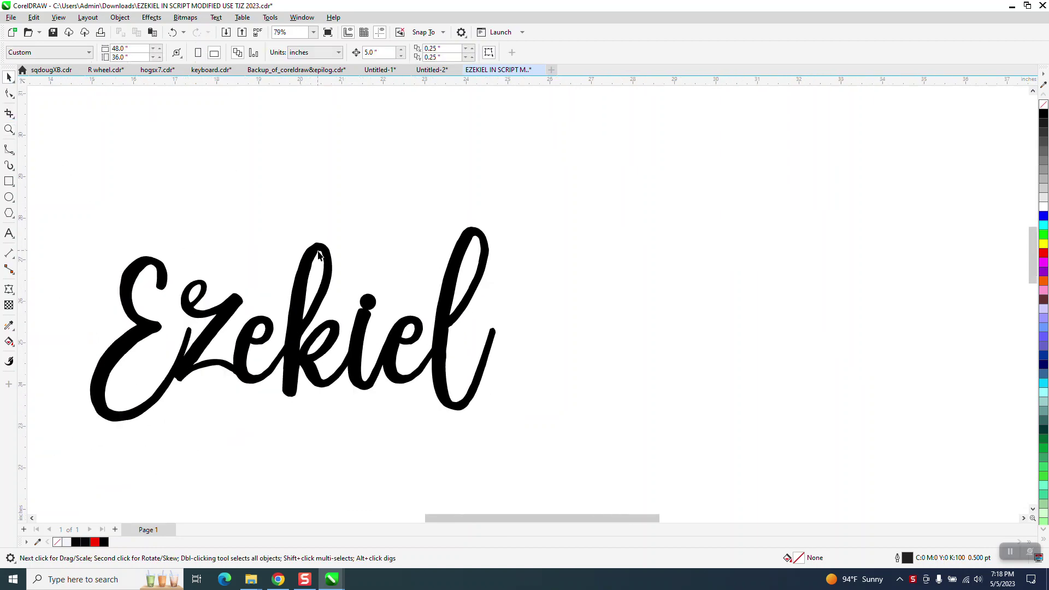
pyautogui.moveTo(325, 249); pyautogui.dragTo(368, 199)
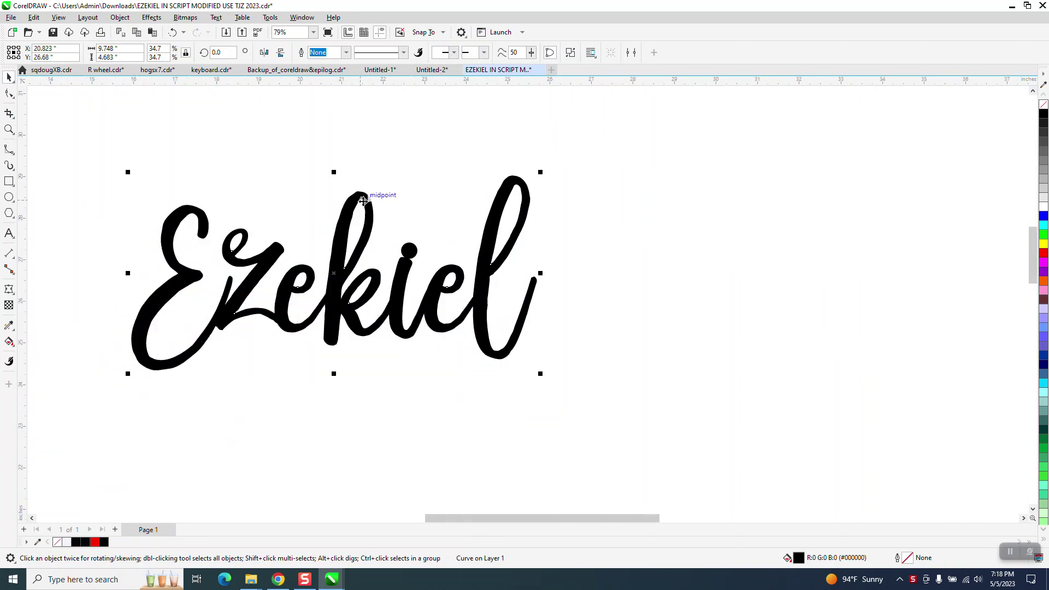
# - Set the duplicate distance X and Y to 0 and duplicate the Ezekiel curve below
pyautogui.click(368, 140)
pyautogui.scroll(-1, 369, 143)
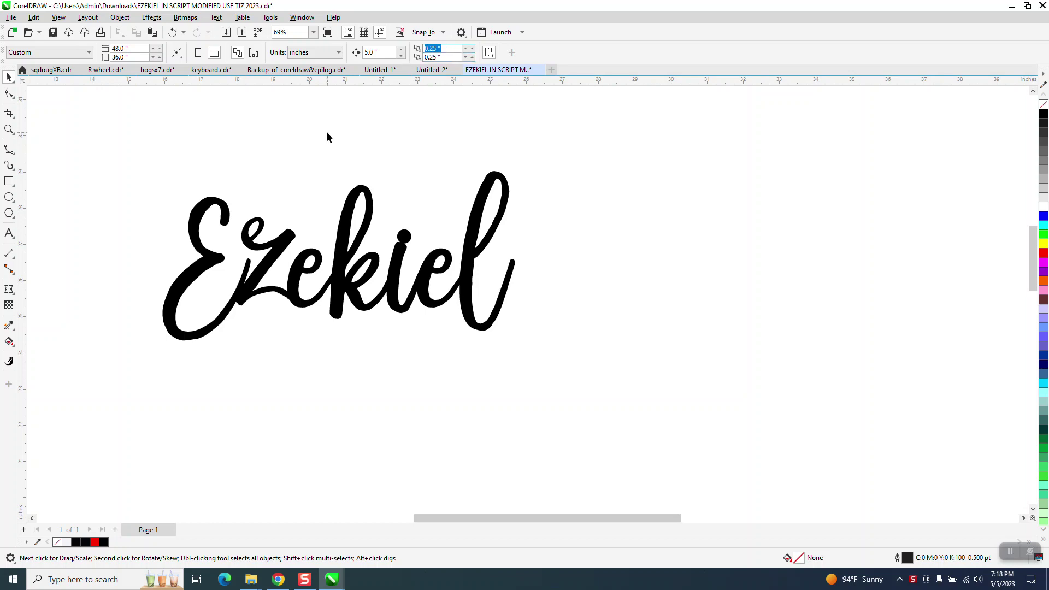
pyautogui.write('0')
pyautogui.press('Tab')
pyautogui.write('0')
pyautogui.press('Return')
pyautogui.click(484, 212)
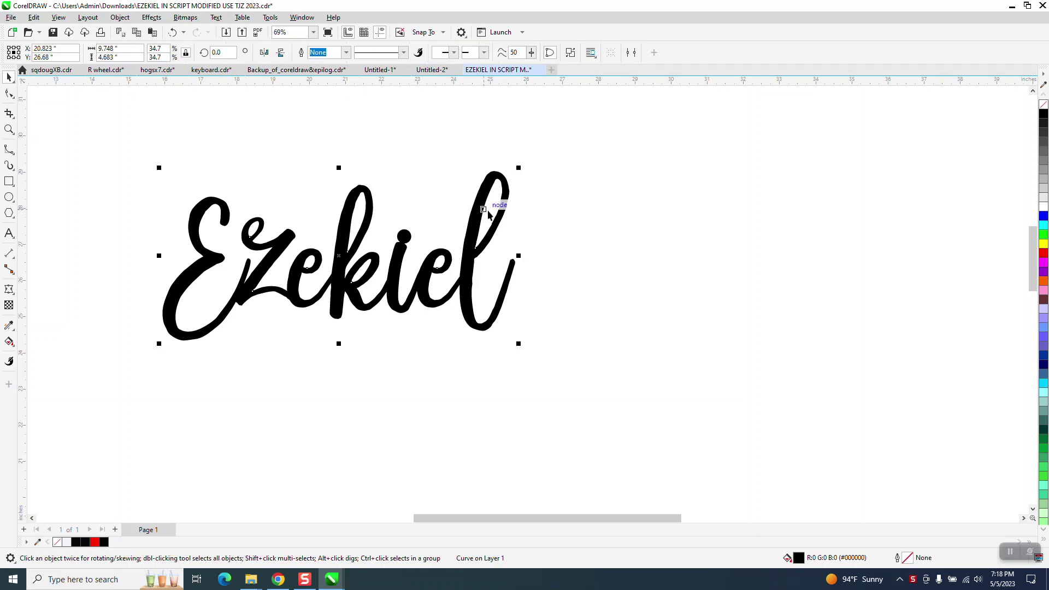
pyautogui.hotkey('ctrl', 'd')
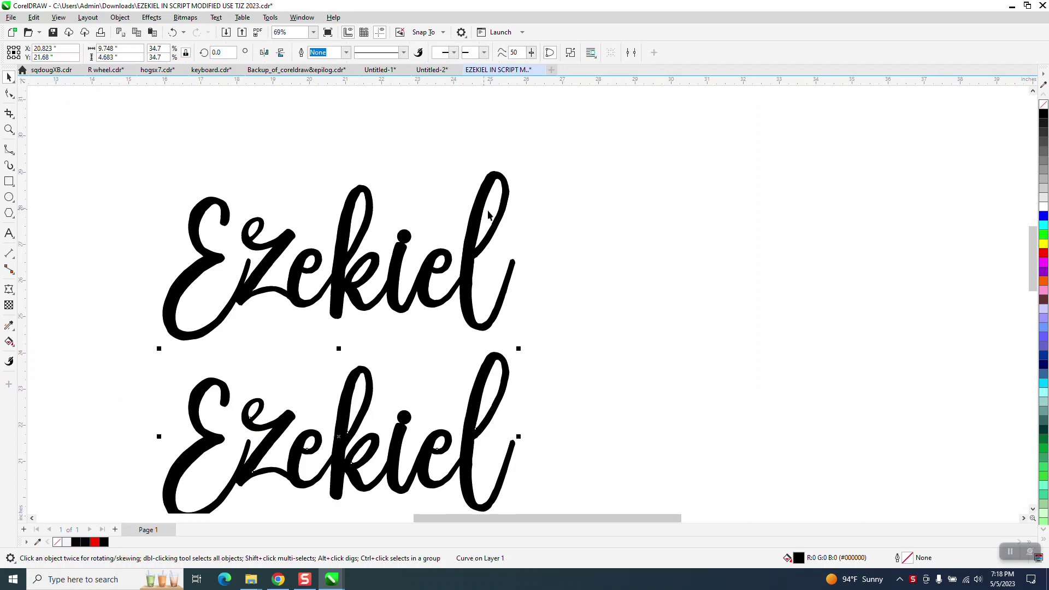
# - Give the upper Ezekiel no fill and a red outline, and select all its nodes
pyautogui.click(467, 295)
pyautogui.click(1044, 104)
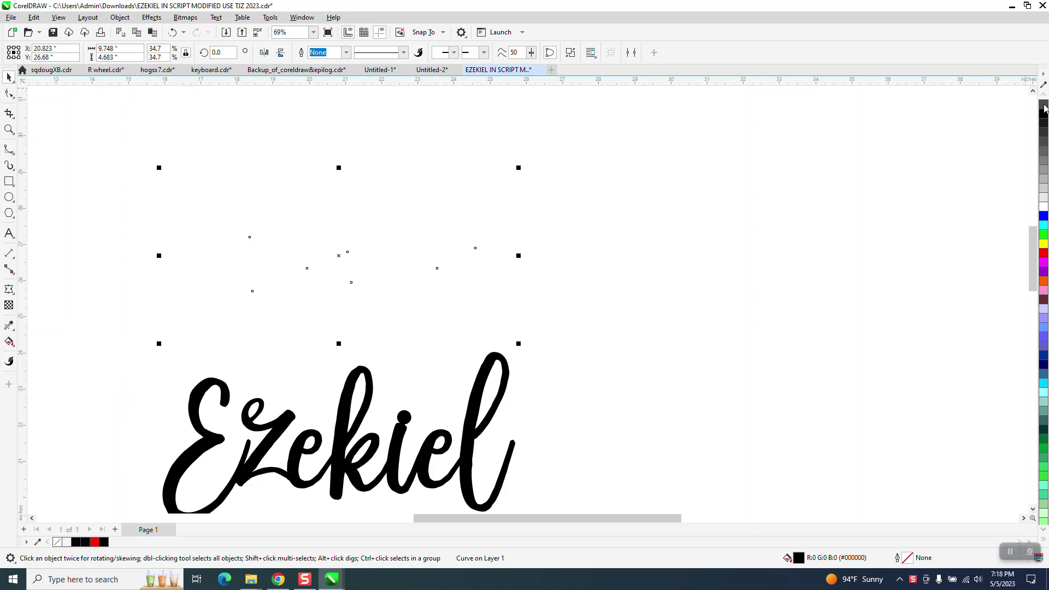
pyautogui.rightClick(1043, 252)
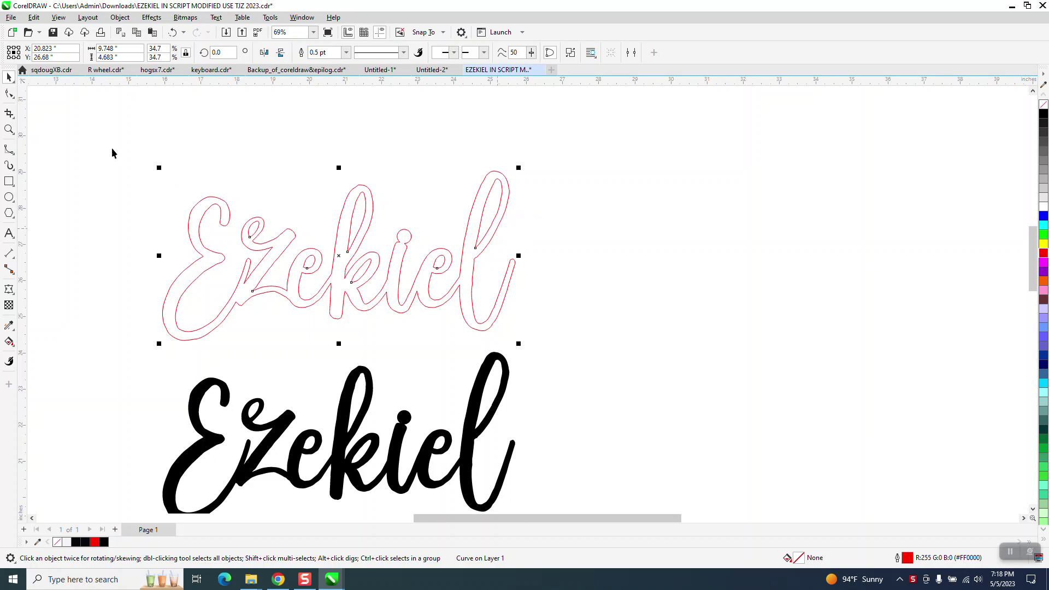
pyautogui.click(9, 94)
pyautogui.moveTo(106, 136); pyautogui.dragTo(589, 383)
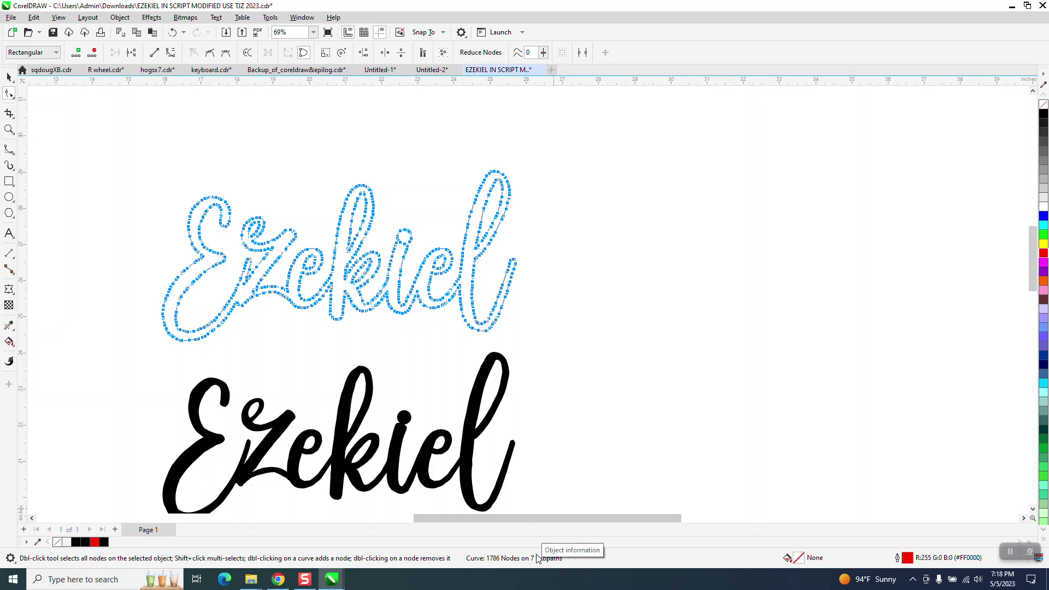
# - Reduce the top outline's nodes from 1786 to 132 and zoom in on its l
pyautogui.moveTo(122, 144); pyautogui.dragTo(277, 338)
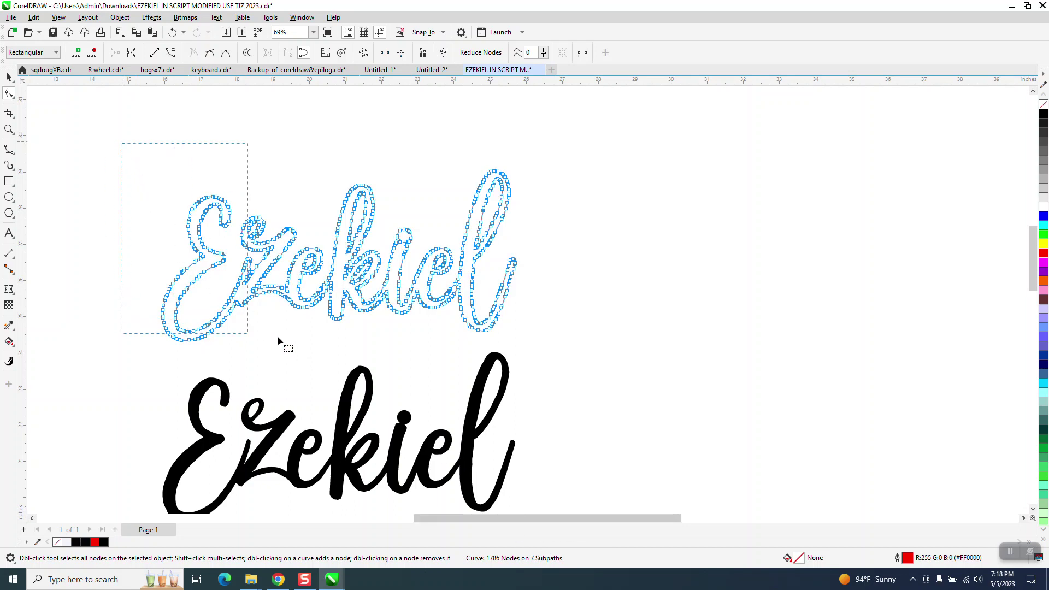
pyautogui.moveTo(628, 355); pyautogui.dragTo(401, 182)
pyautogui.moveTo(99, 167); pyautogui.dragTo(603, 385)
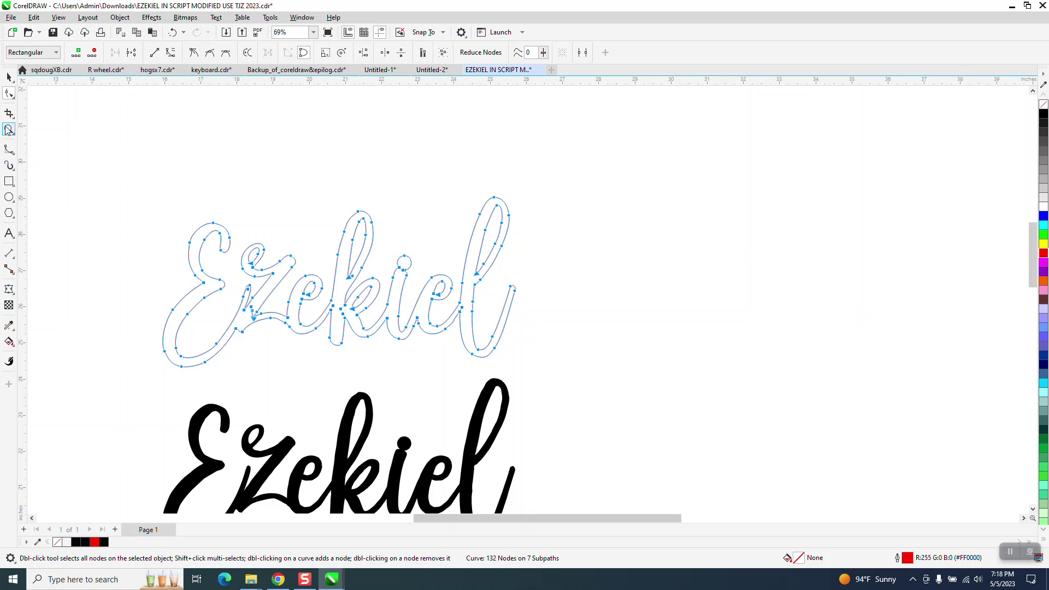
pyautogui.click(9, 129)
pyautogui.click(8, 93)
pyautogui.moveTo(68, 156); pyautogui.dragTo(577, 385)
pyautogui.click(9, 130)
pyautogui.moveTo(456, 192); pyautogui.dragTo(647, 338)
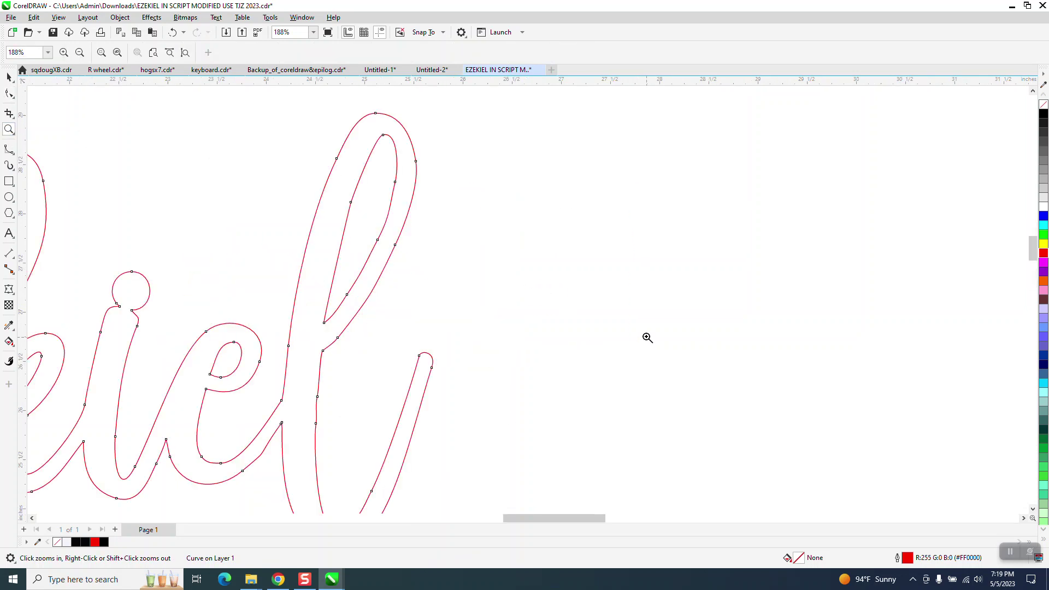
# - Brush the inner edge of the l with the 0.5" Smooth tool to smooth its curves
pyautogui.click(15, 100)
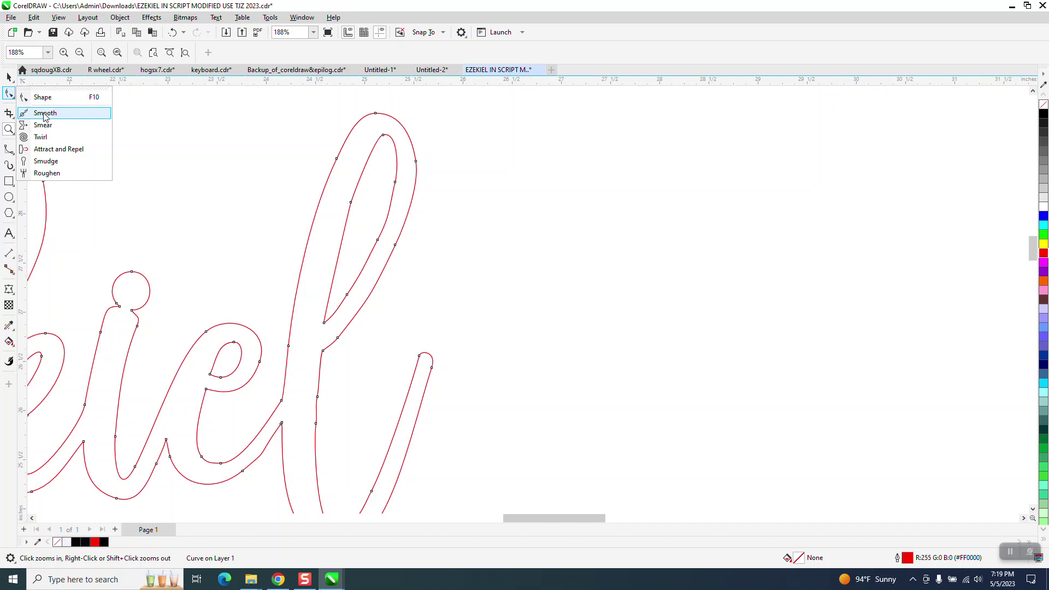
pyautogui.click(47, 114)
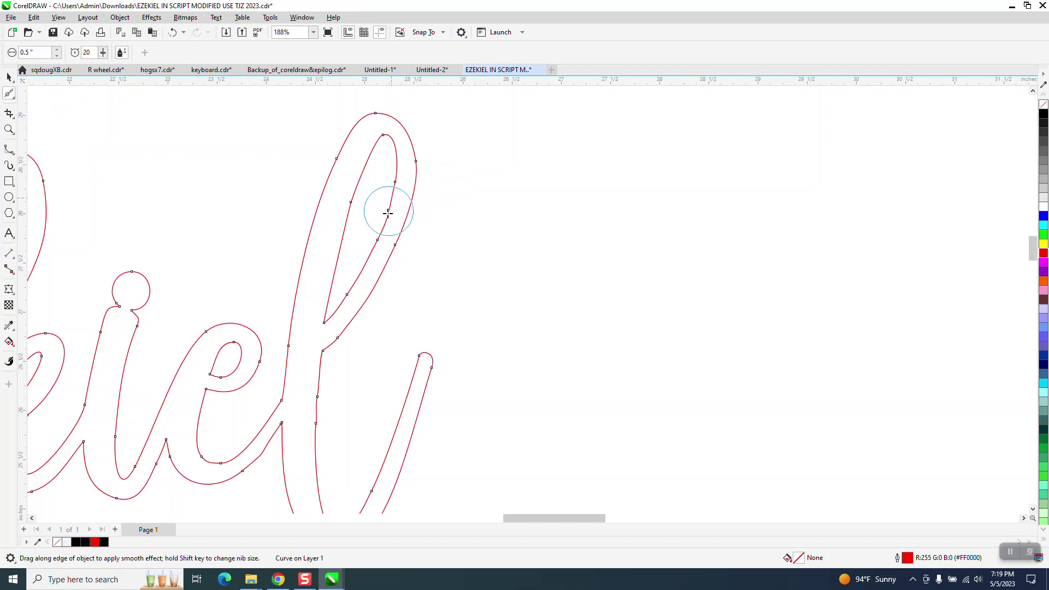
pyautogui.moveTo(378, 248)
pyautogui.mouseDown()
pyautogui.moveTo(390, 187)
pyautogui.moveTo(376, 236)
pyautogui.moveTo(398, 212)
pyautogui.moveTo(371, 289)
pyautogui.moveTo(349, 299)
pyautogui.moveTo(368, 262)
pyautogui.moveTo(354, 203)
pyautogui.moveTo(341, 242)
pyautogui.moveTo(373, 167)
pyautogui.moveTo(368, 146)
pyautogui.moveTo(400, 146)
pyautogui.mouseUp()
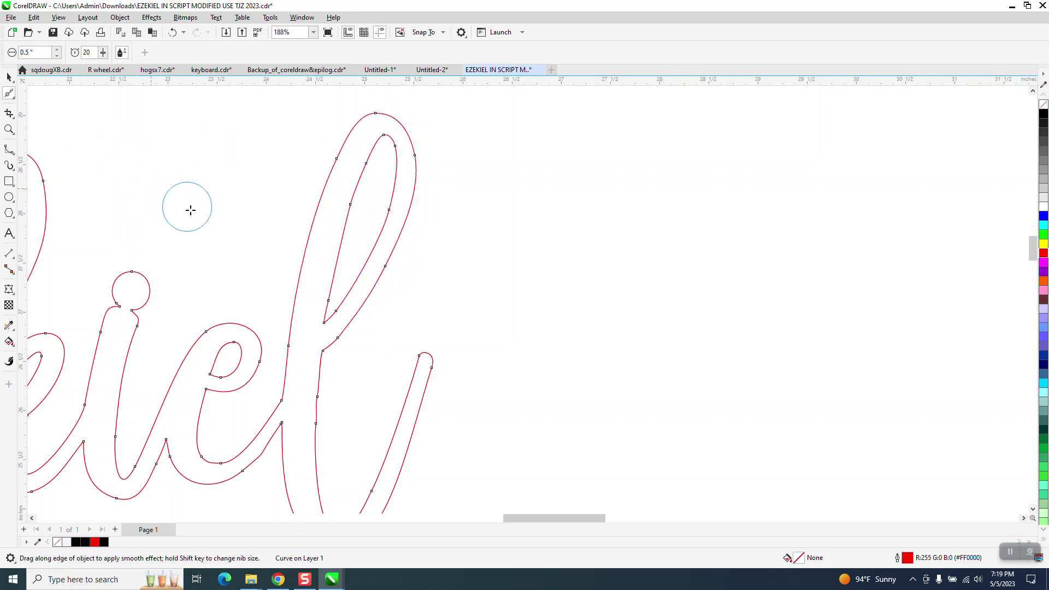
pyautogui.click(11, 95)
# - Delete the surplus nodes on the stem of the l
pyautogui.click(41, 97)
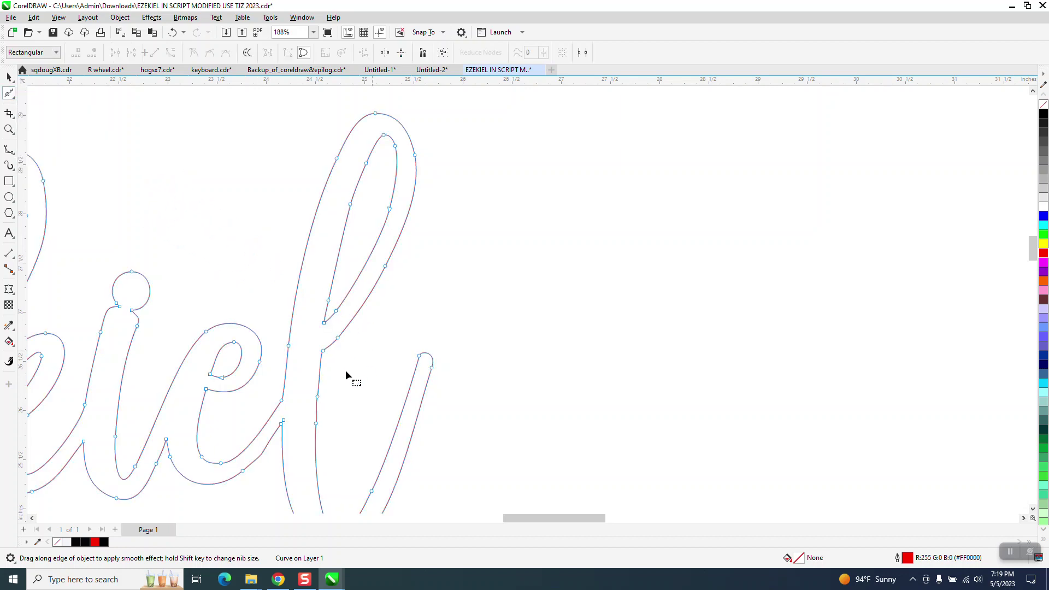
pyautogui.moveTo(346, 374); pyautogui.dragTo(306, 434)
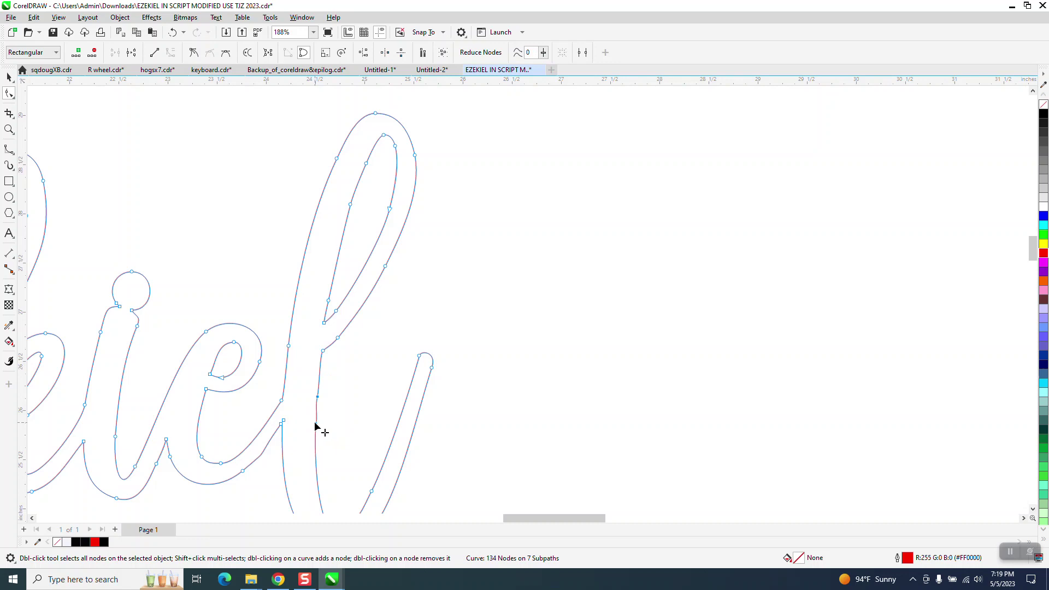
pyautogui.press('Delete')
pyautogui.scroll(-1, 335, 417)
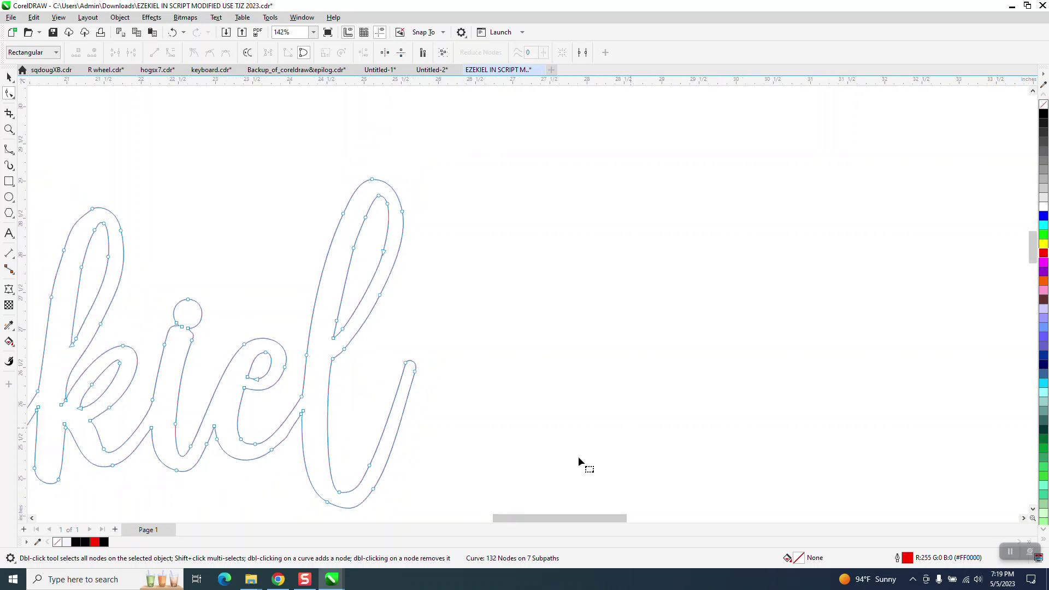
pyautogui.scroll(-1, 418, 503)
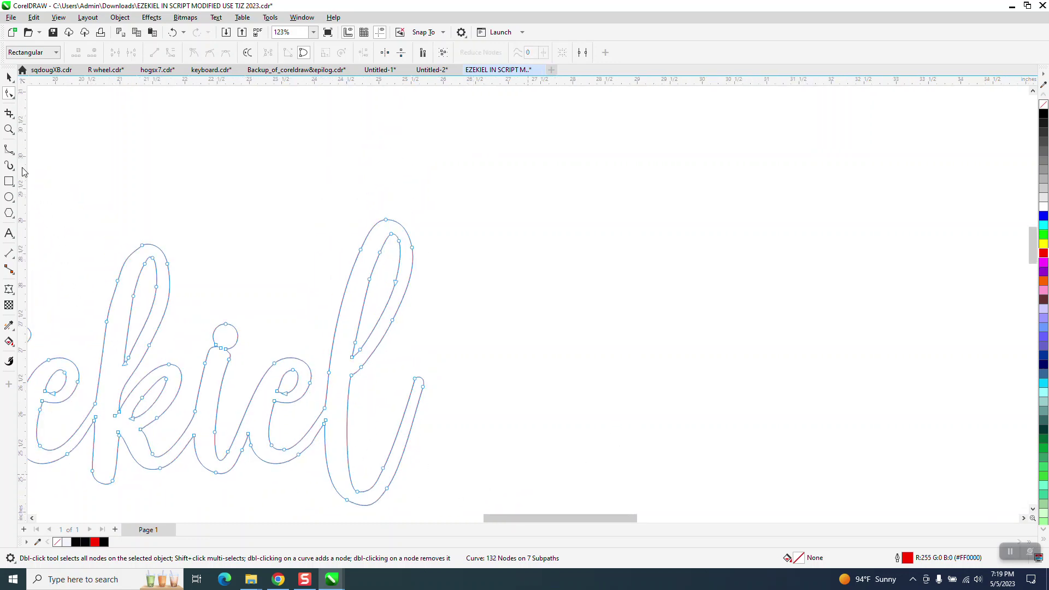
# - Zoom in on the loop beside the i dot and delete three surplus nodes there
pyautogui.click(9, 130)
pyautogui.moveTo(94, 228); pyautogui.dragTo(399, 358)
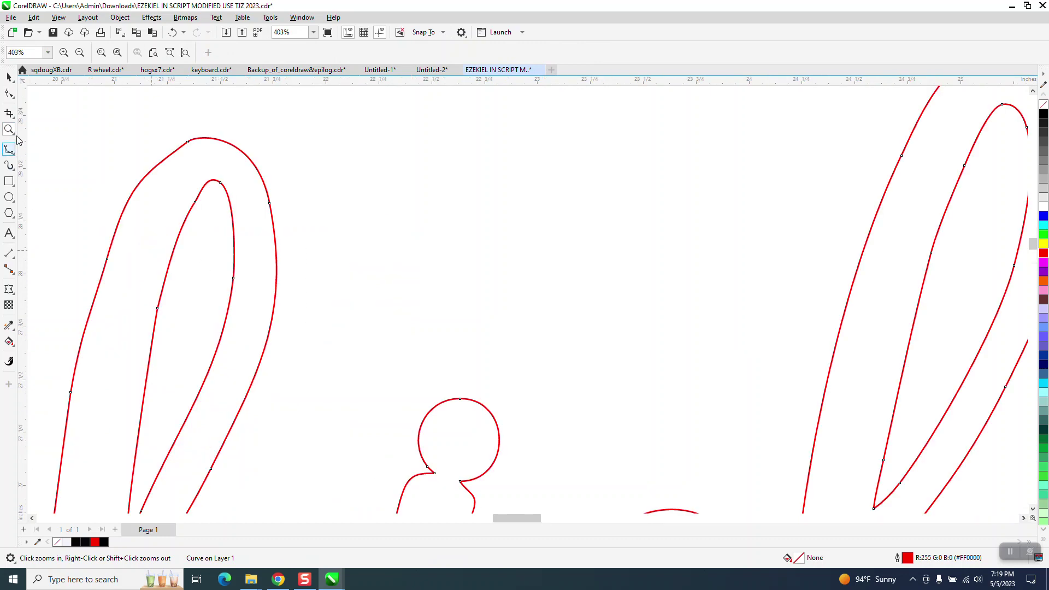
pyautogui.click(9, 93)
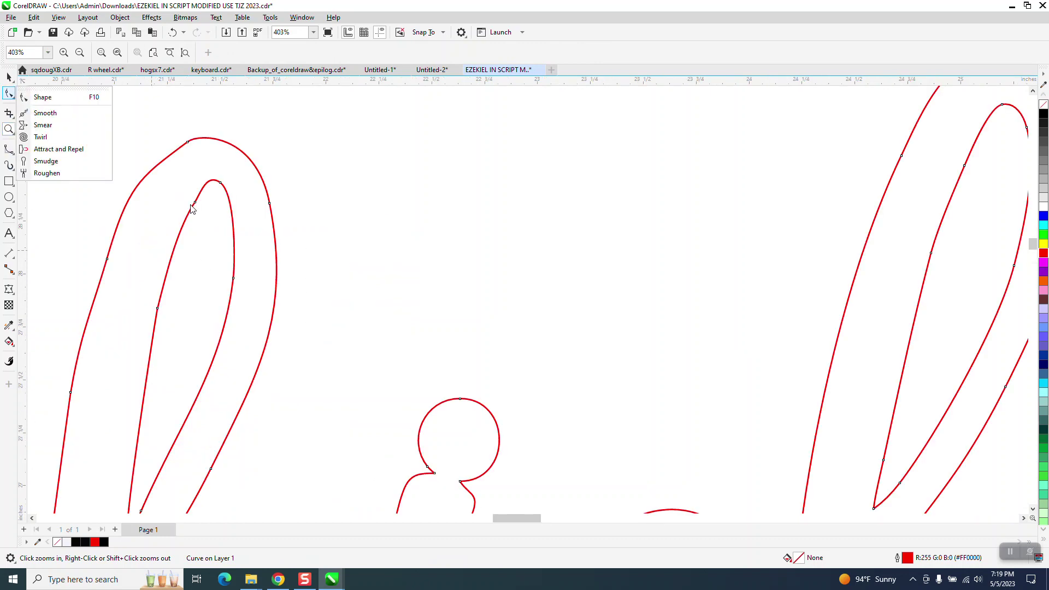
pyautogui.click(46, 102)
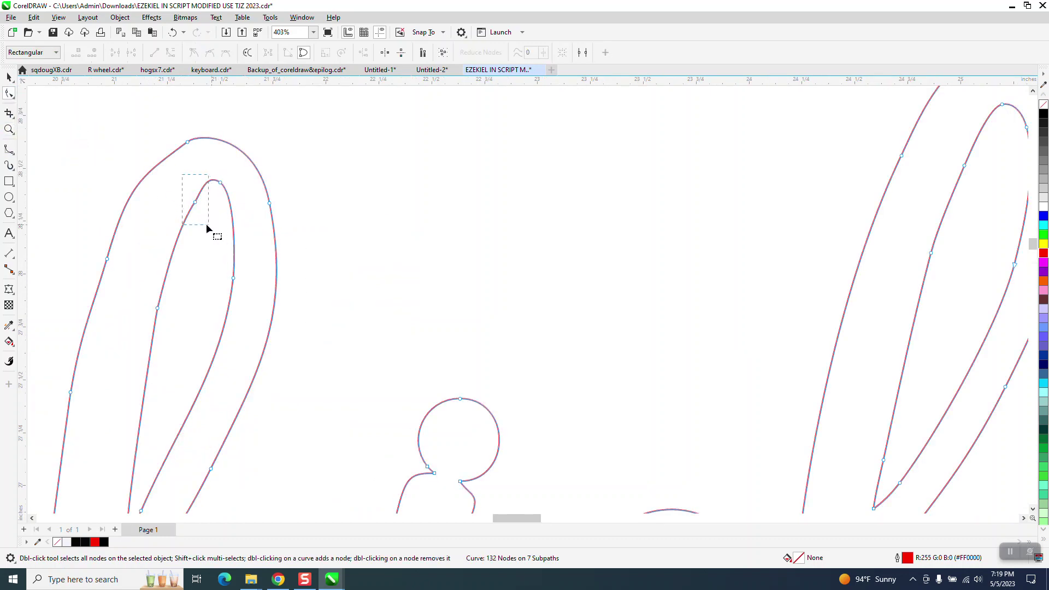
pyautogui.moveTo(206, 225); pyautogui.dragTo(202, 218)
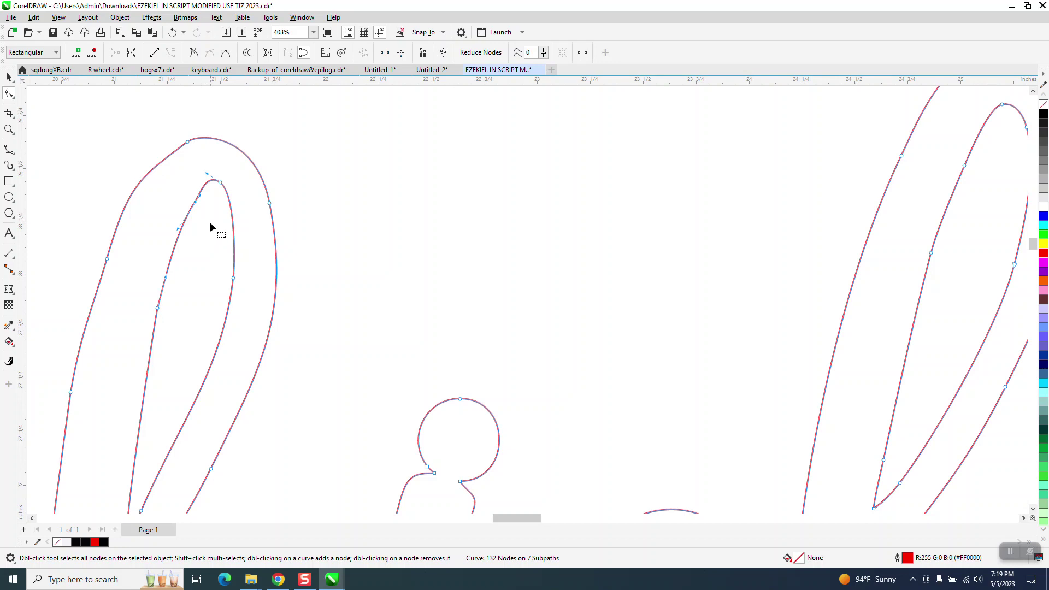
pyautogui.press('Delete')
pyautogui.moveTo(152, 331); pyautogui.dragTo(143, 330)
pyautogui.press('Delete')
# - Delete two more nodes on the left loop and select the node at its top
pyautogui.scroll(-1, 143, 316)
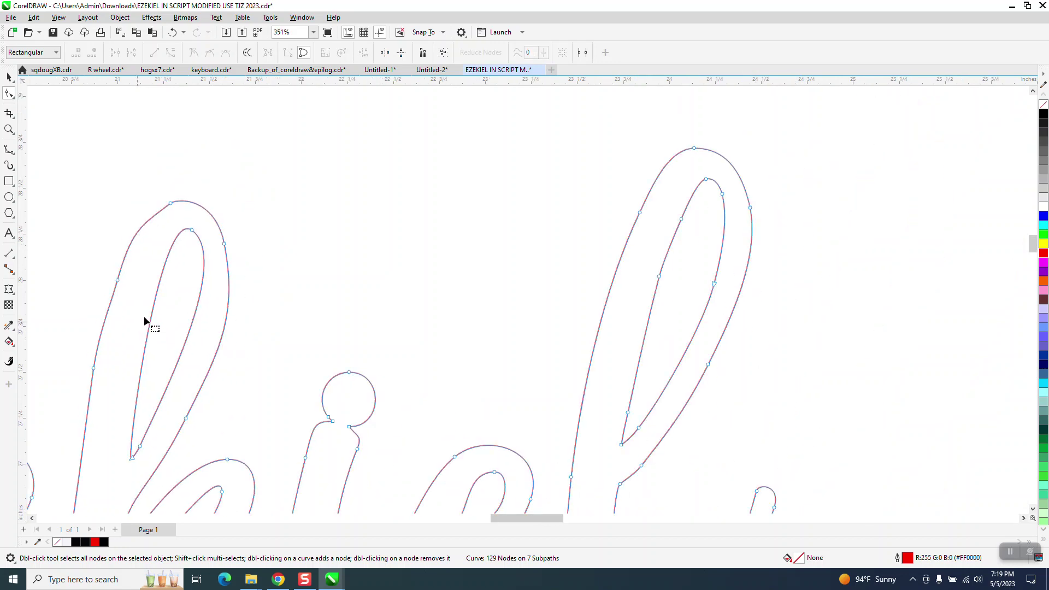
pyautogui.click(171, 205)
pyautogui.keyDown('shift'); pyautogui.click(117, 281); pyautogui.keyUp('shift')
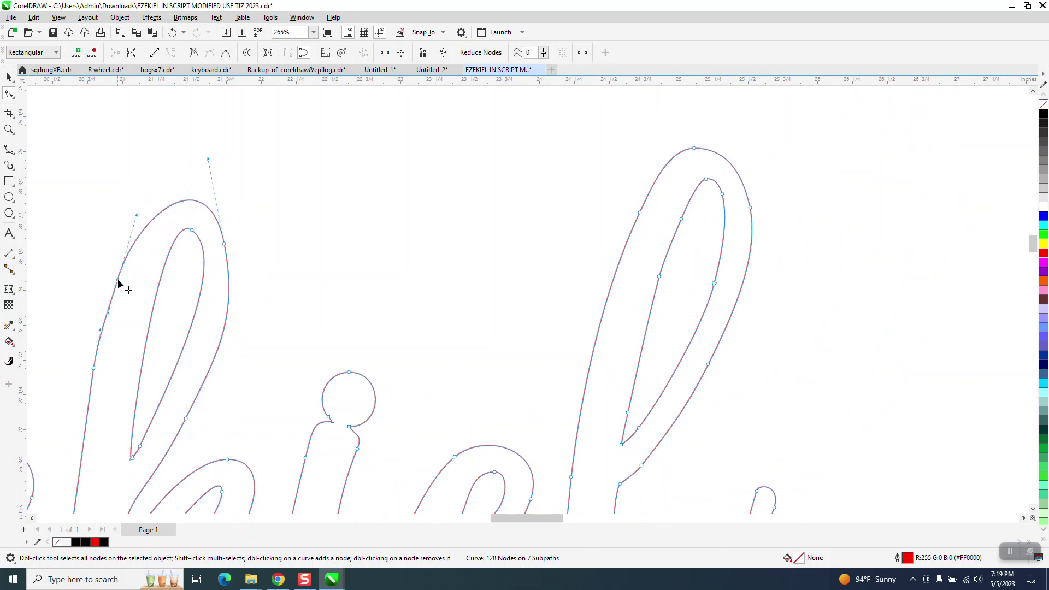
pyautogui.press('Delete')
pyautogui.scroll(-1, 247, 267)
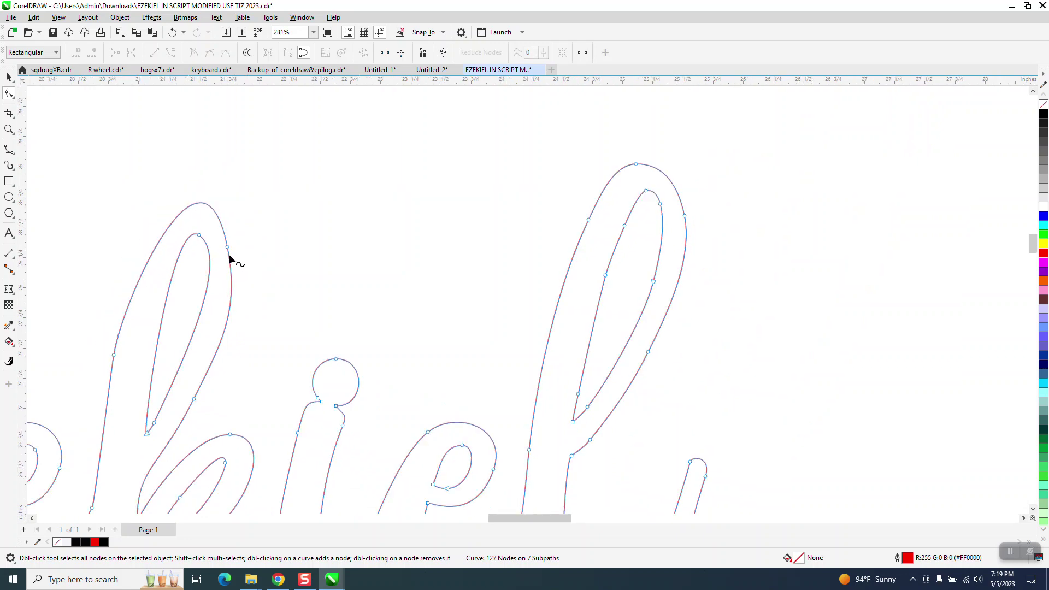
pyautogui.click(227, 248)
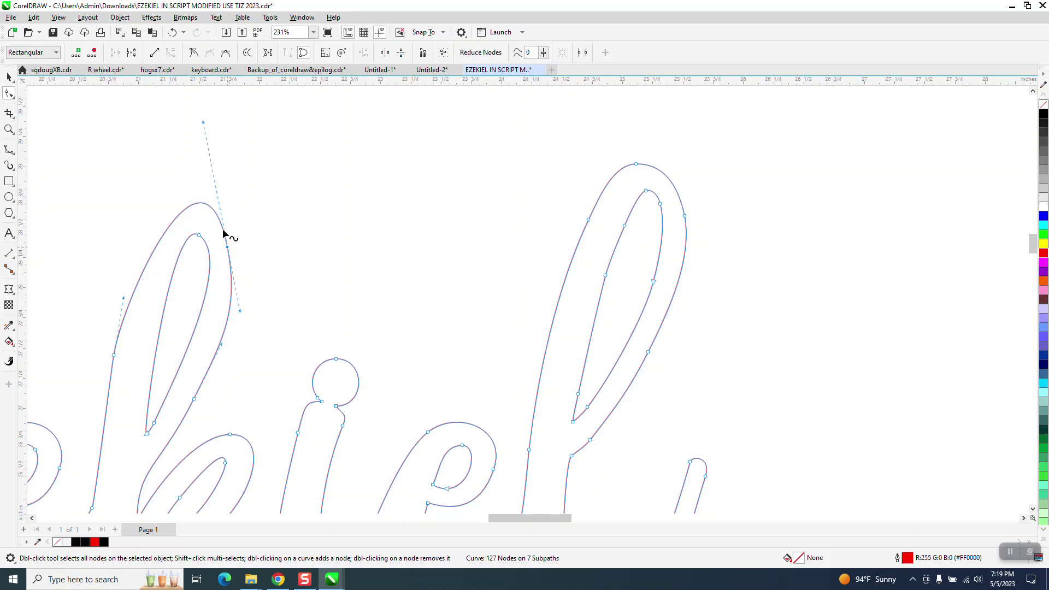
# - Convert the loop's top node to a cusp and adjust its handles to reshape the arc
pyautogui.moveTo(205, 124); pyautogui.dragTo(207, 124)
pyautogui.rightClick(228, 251)
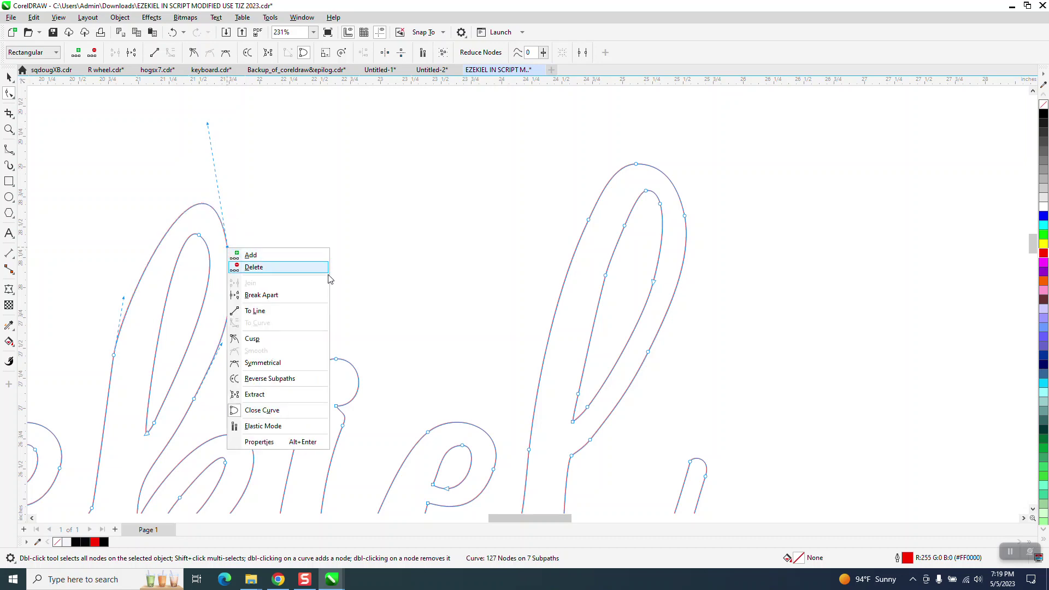
pyautogui.click(269, 342)
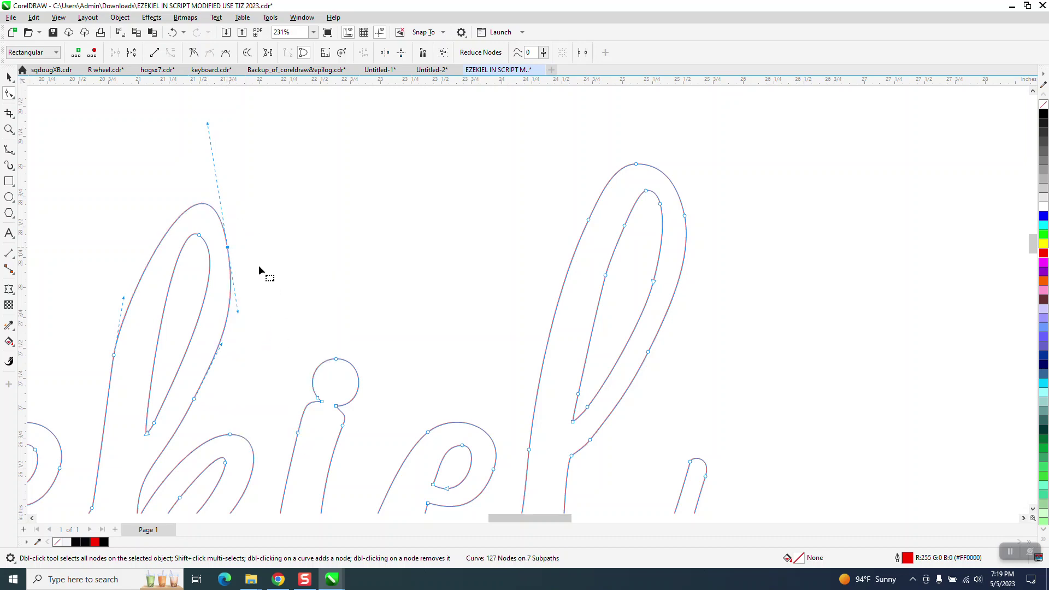
pyautogui.click(228, 248)
pyautogui.moveTo(209, 126); pyautogui.dragTo(213, 127)
pyautogui.moveTo(227, 247); pyautogui.dragTo(229, 252)
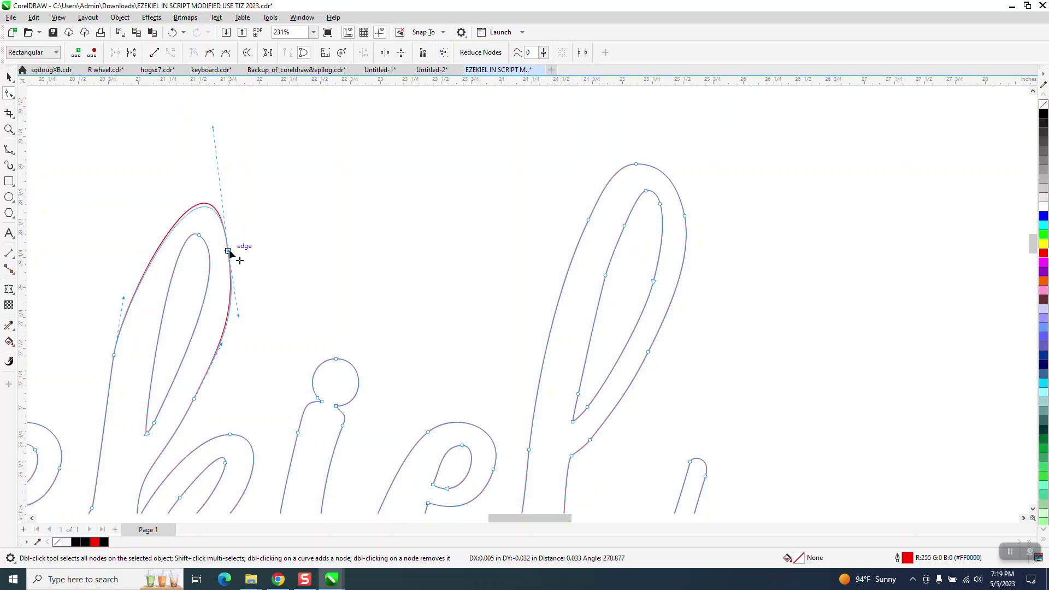
pyautogui.click(238, 336)
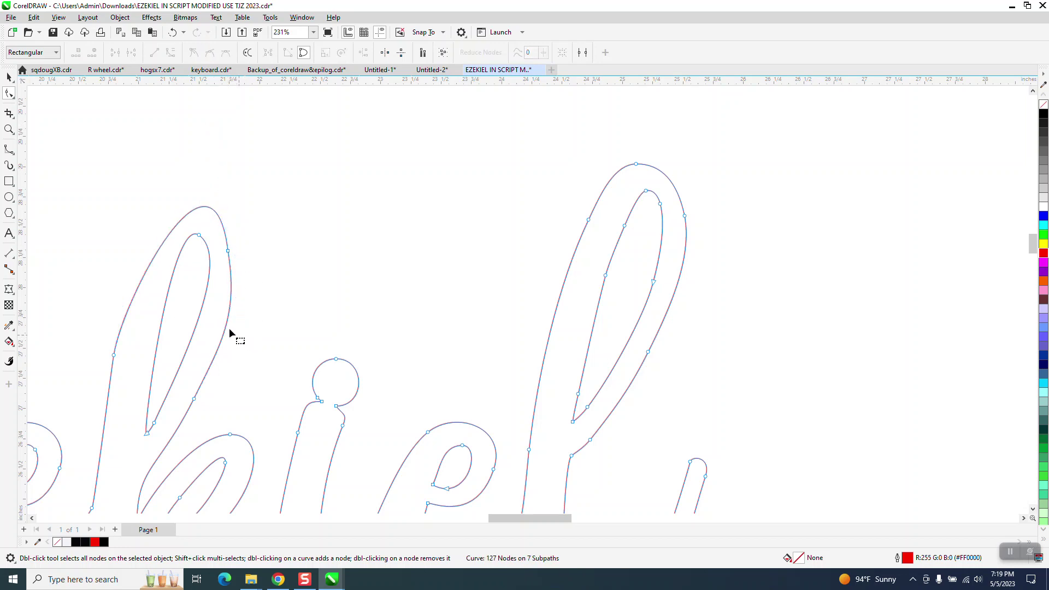
# - Try deleting the node on the left stroke, then undo the deletion
pyautogui.click(114, 356)
pyautogui.press('Delete')
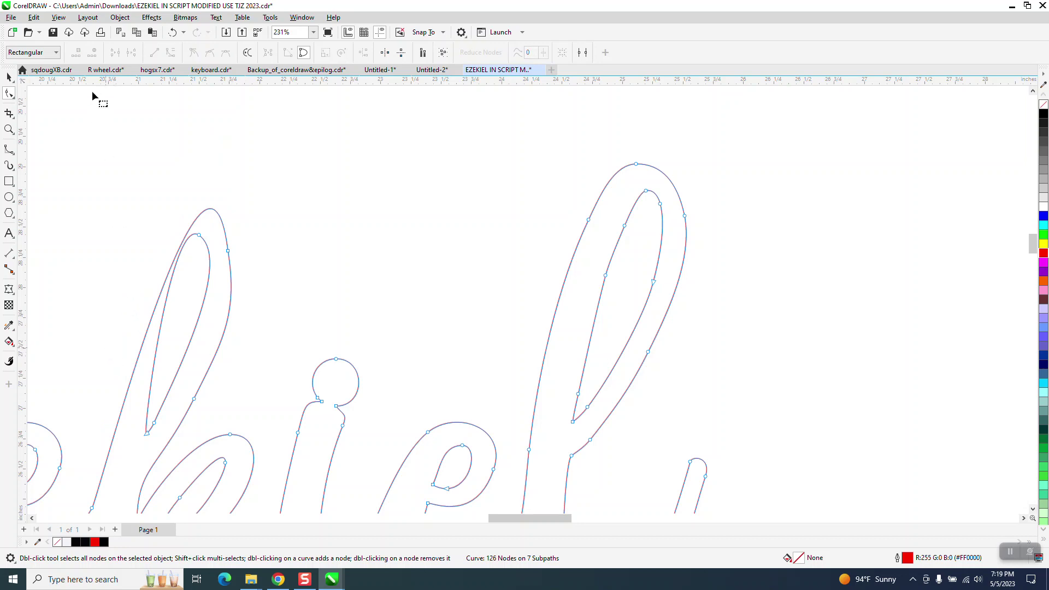
pyautogui.click(173, 32)
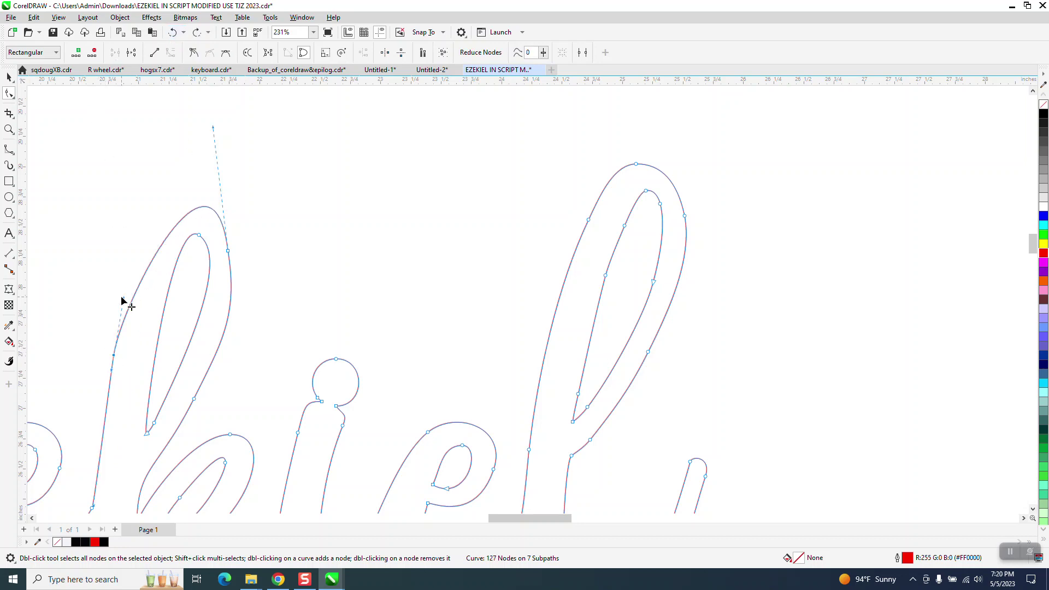
pyautogui.scroll(-5, 260, 297)
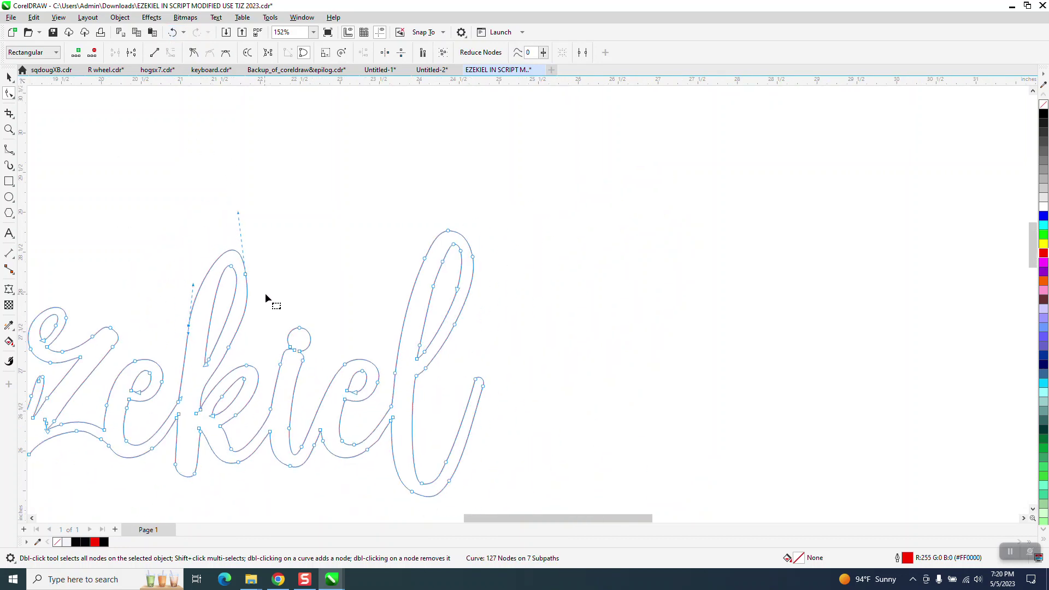
pyautogui.scroll(-2, 267, 293)
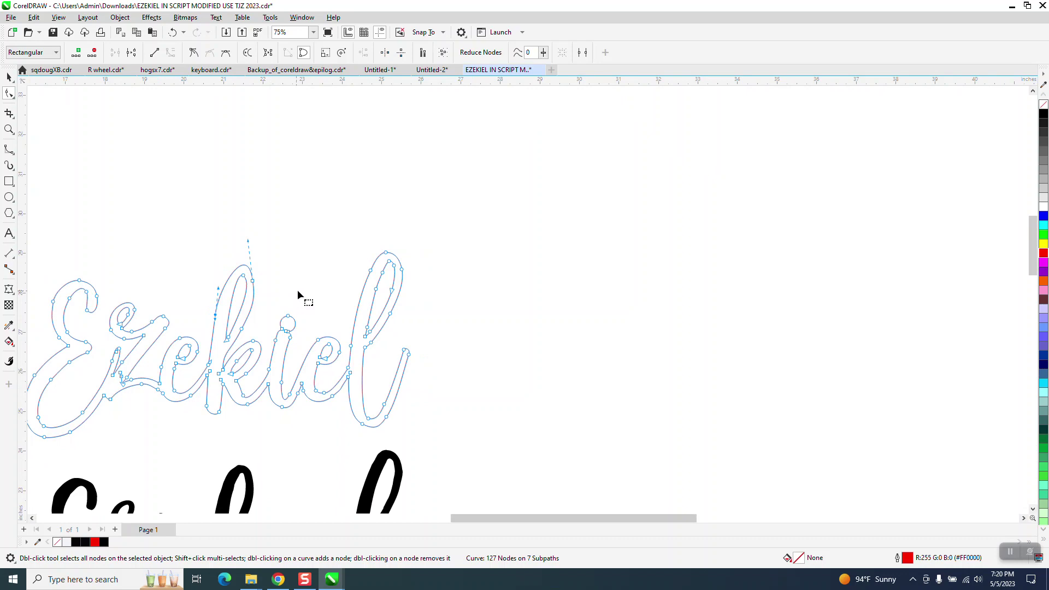
# - Zoom in on the z's sharp tip, remove its extra node and reshape the curve
pyautogui.click(9, 130)
pyautogui.moveTo(156, 305); pyautogui.dragTo(224, 392)
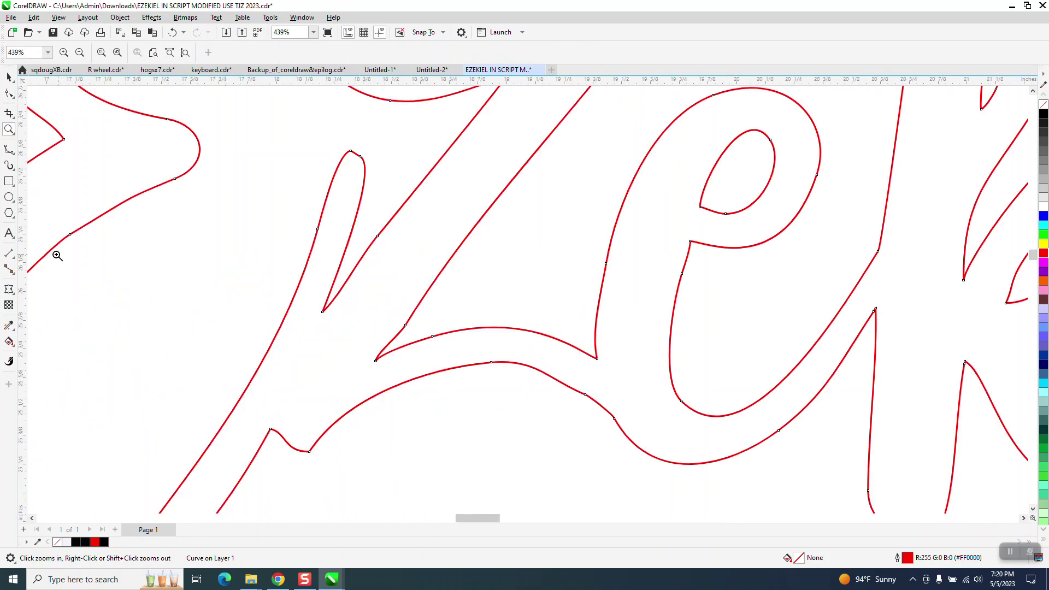
pyautogui.click(9, 93)
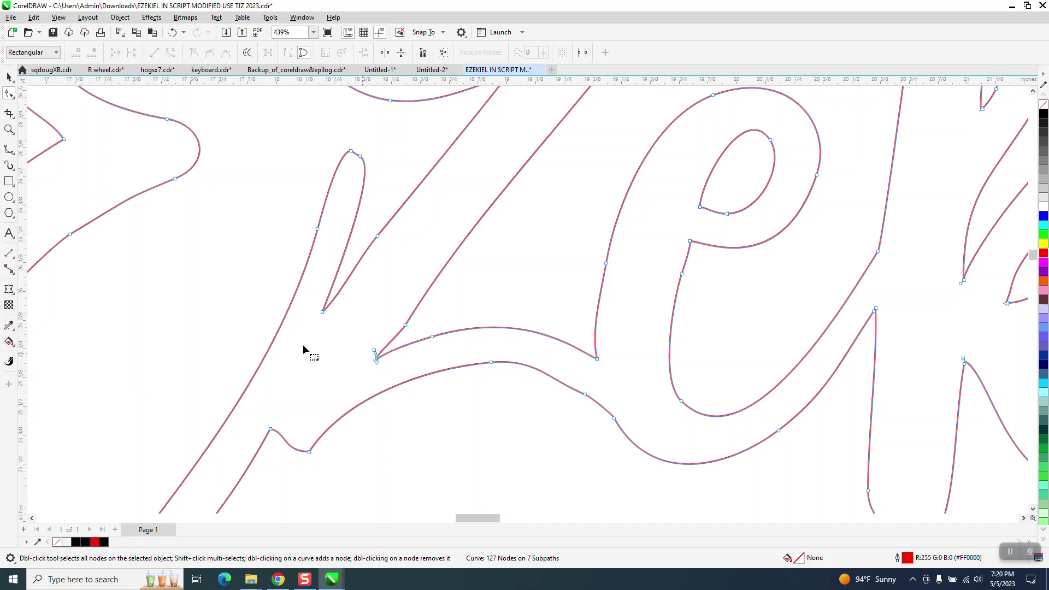
pyautogui.press('z')
pyautogui.moveTo(365, 341); pyautogui.dragTo(426, 388)
pyautogui.press('F10')
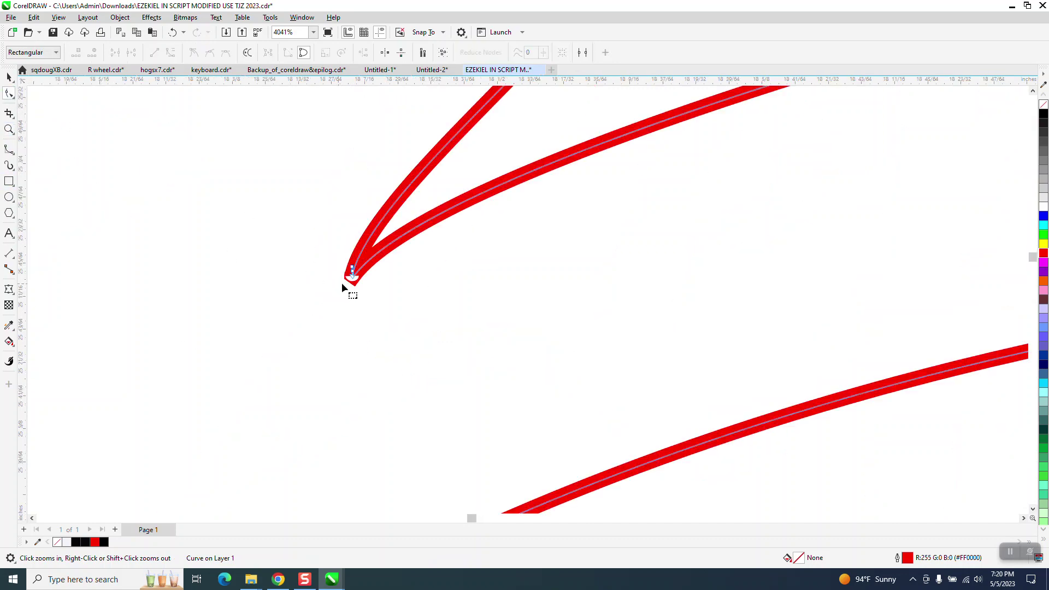
pyautogui.doubleClick(353, 274)
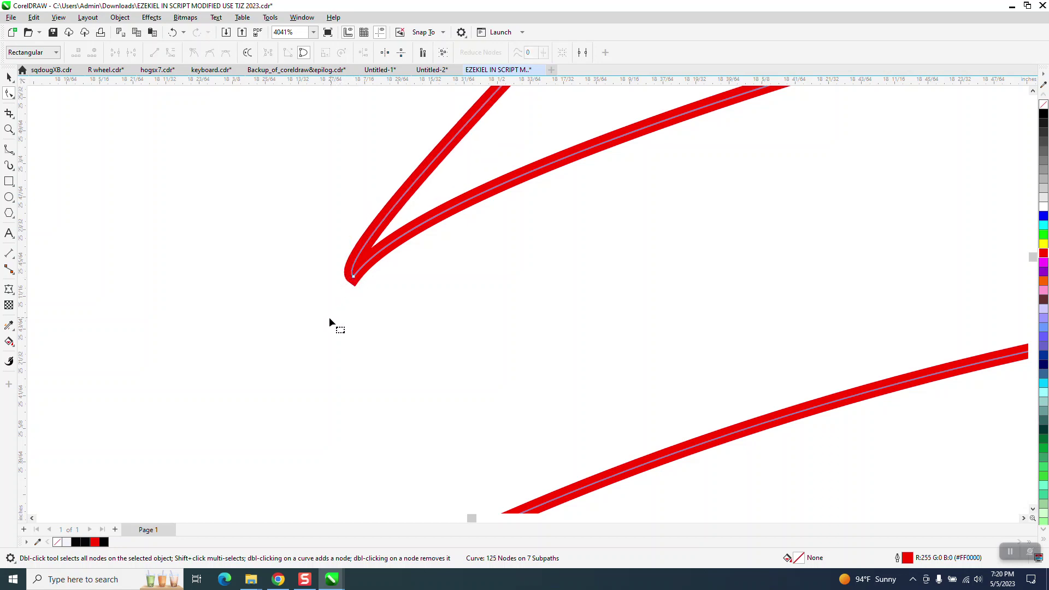
pyautogui.moveTo(353, 278); pyautogui.dragTo(320, 305)
# - Delete the surplus nodes around the tip of the z spike
pyautogui.scroll(-5, 271, 450)
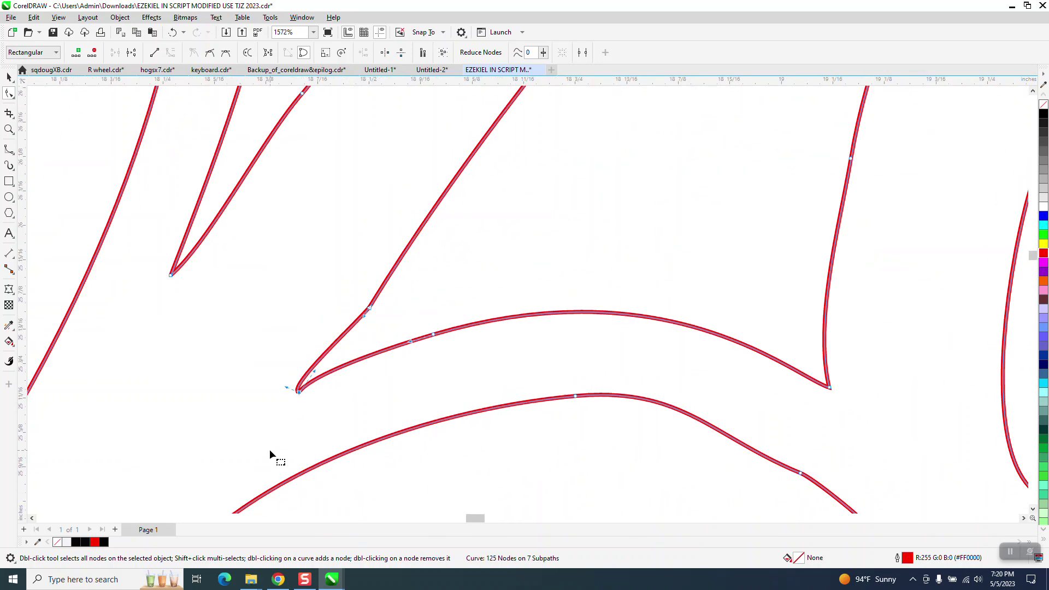
pyautogui.moveTo(328, 349); pyautogui.dragTo(350, 372)
pyautogui.press('Delete')
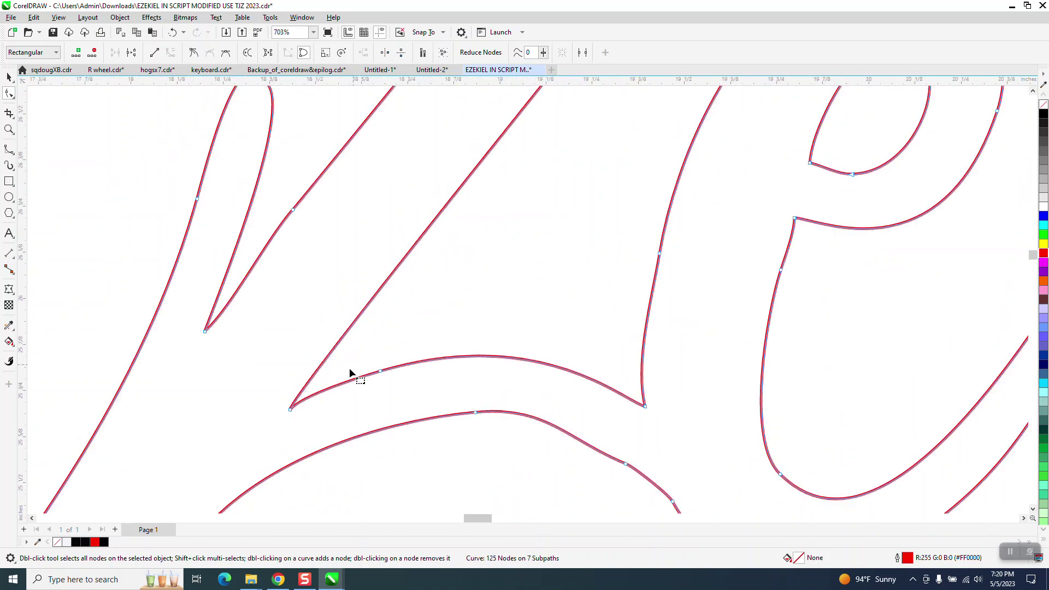
pyautogui.scroll(-3, 349, 372)
pyautogui.scroll(-2, 324, 401)
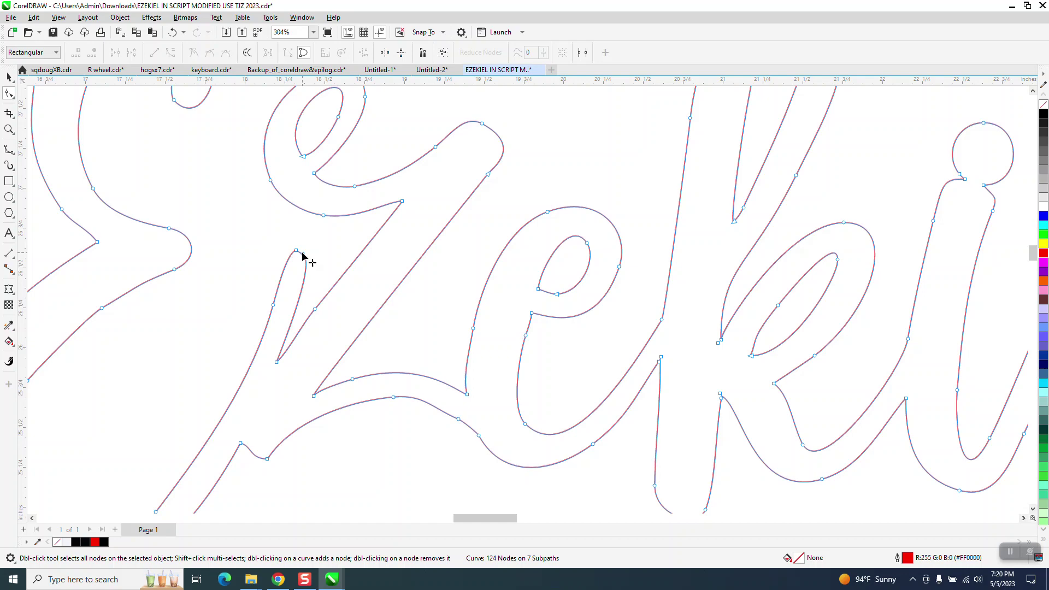
pyautogui.click(303, 255)
pyautogui.press('Delete')
pyautogui.scroll(-1, 365, 284)
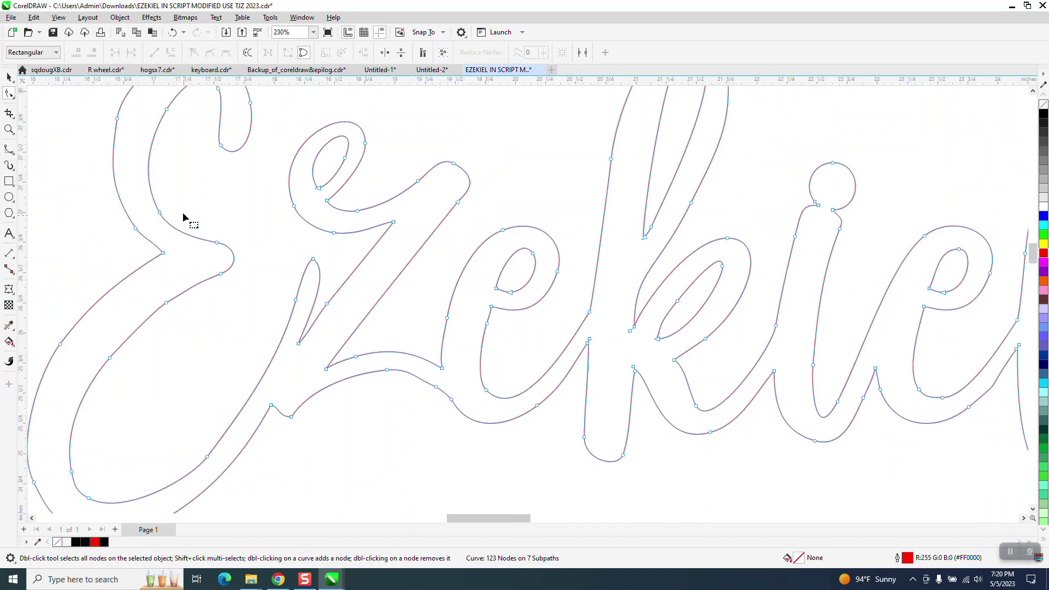
pyautogui.press('Delete')
# - Select two surplus nodes on the E and adjust handles to straighten its upper-left curve
pyautogui.moveTo(119, 240); pyautogui.dragTo(136, 235)
pyautogui.moveTo(125, 199); pyautogui.dragTo(112, 203)
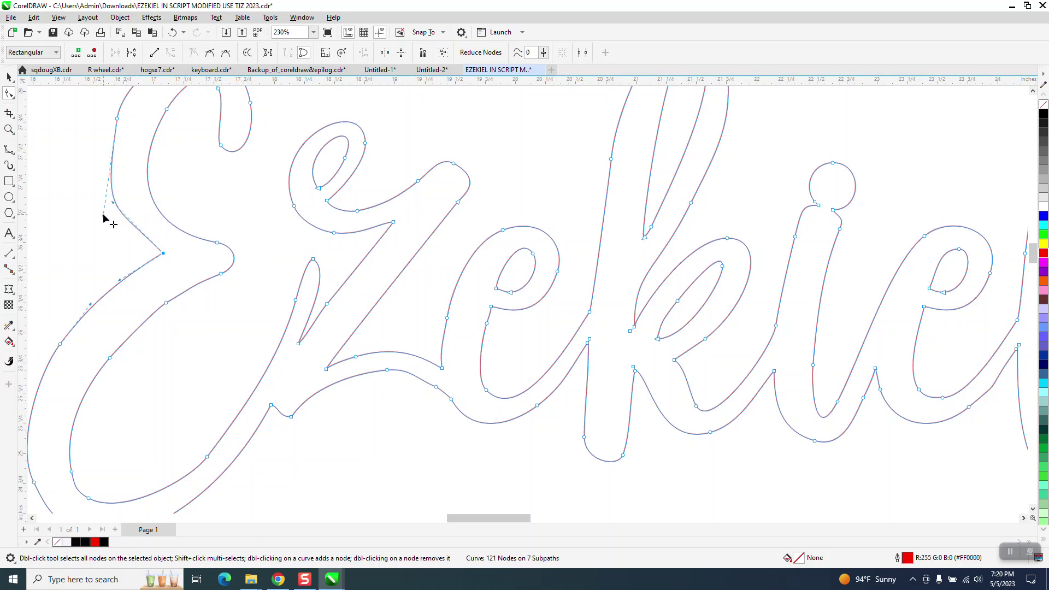
pyautogui.click(116, 119)
pyautogui.moveTo(105, 217); pyautogui.dragTo(112, 224)
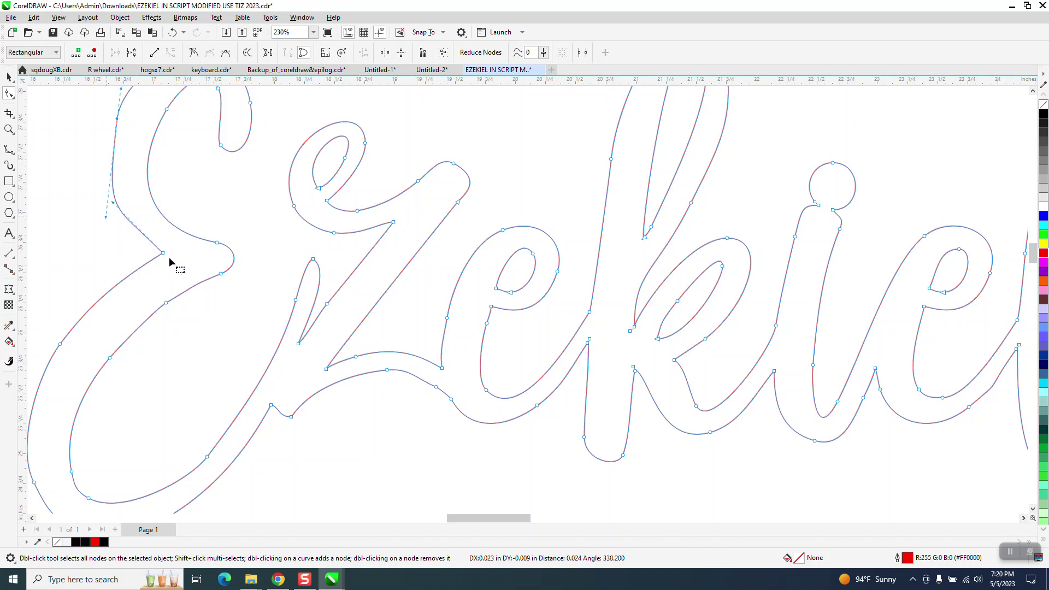
pyautogui.scroll(-1, 172, 270)
pyautogui.scroll(-2, 172, 268)
# - Delete surplus nodes on the E's bottom-left, bottom and left curve, undoing one bad bend
pyautogui.moveTo(101, 392); pyautogui.dragTo(126, 428)
pyautogui.press('Delete')
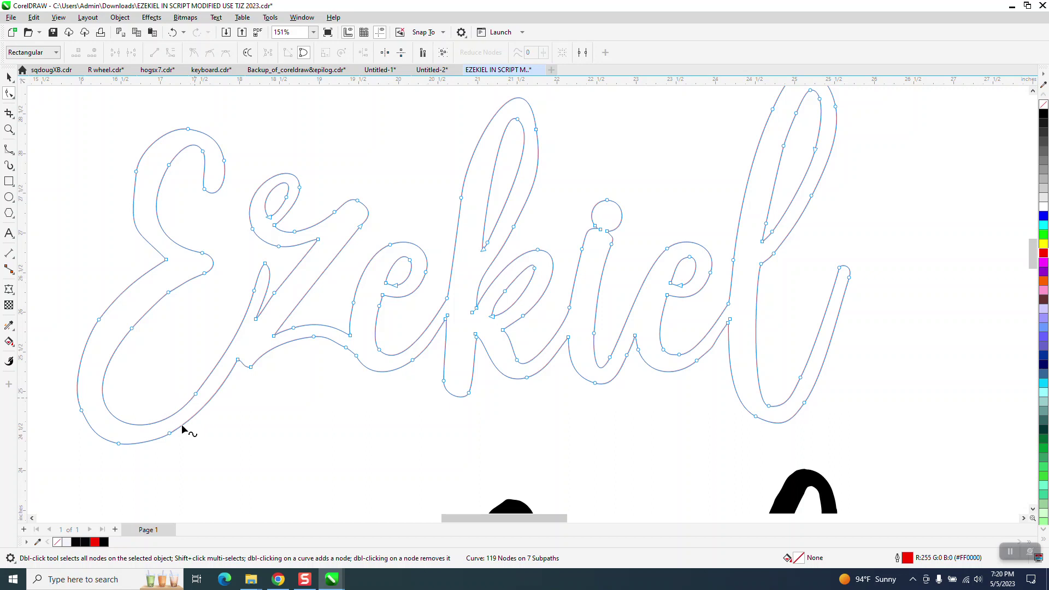
pyautogui.moveTo(96, 436); pyautogui.dragTo(95, 461)
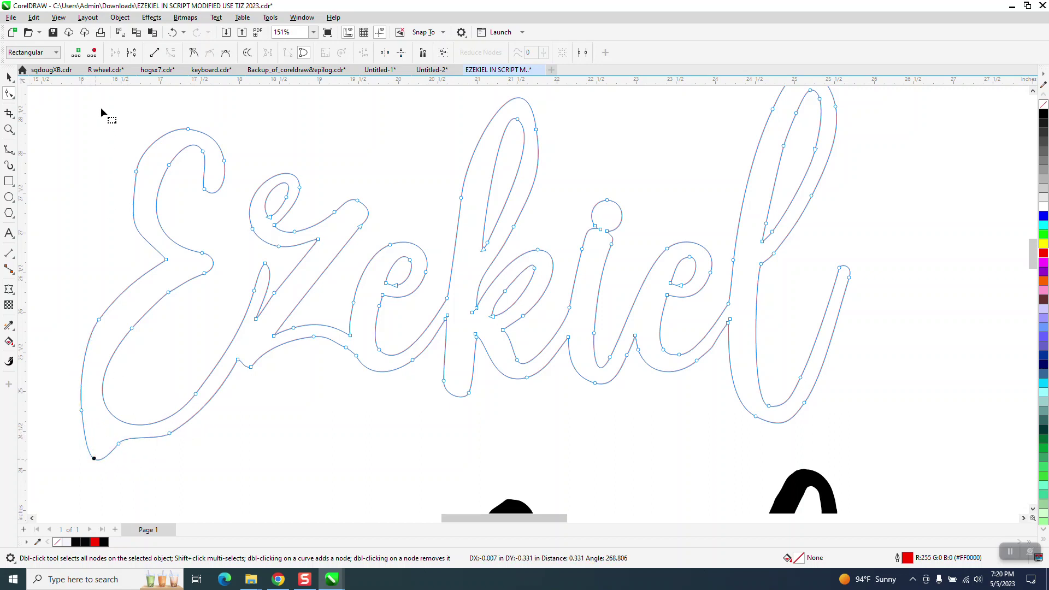
pyautogui.click(172, 32)
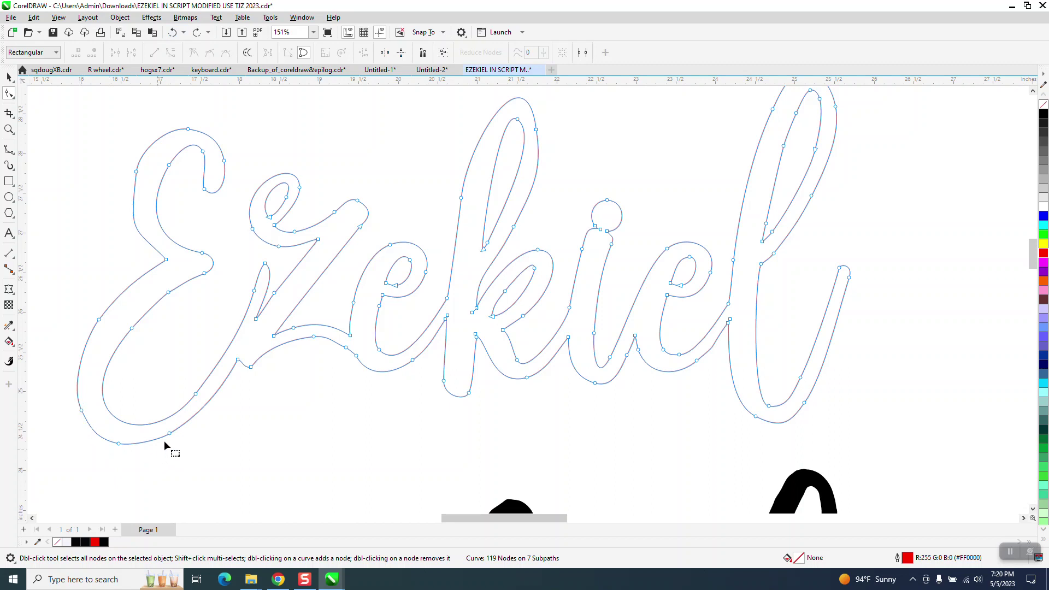
pyautogui.moveTo(118, 450); pyautogui.dragTo(137, 457)
pyautogui.press('Delete')
pyautogui.moveTo(80, 301); pyautogui.dragTo(123, 342)
pyautogui.press('Delete')
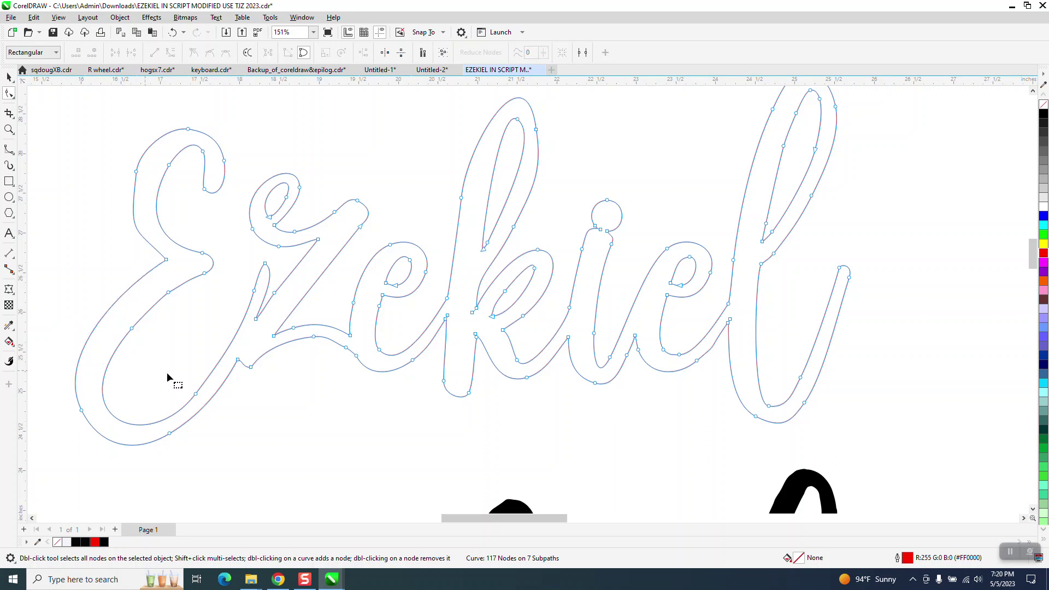
# - Delete two nodes on the z's lower curve, leaving 115 nodes
pyautogui.click(313, 337)
pyautogui.press('Delete')
pyautogui.click(346, 348)
pyautogui.press('Delete')
# - Zoom in near the z and k and delete redundant nodes at the sharp tip and k's upper loop
pyautogui.click(9, 130)
pyautogui.moveTo(387, 294); pyautogui.dragTo(523, 350)
pyautogui.click(9, 94)
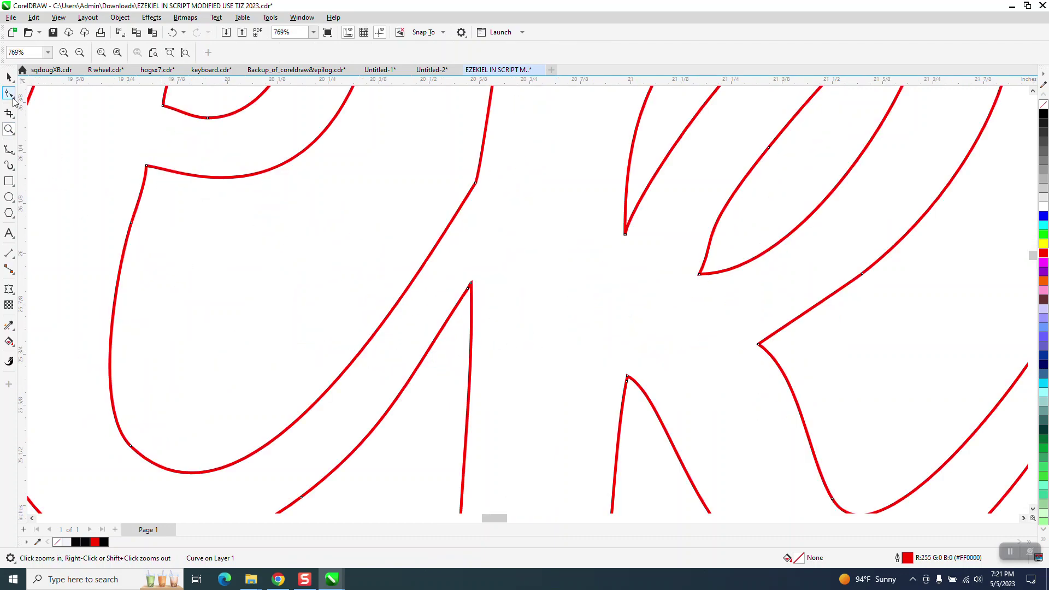
pyautogui.doubleClick(468, 288)
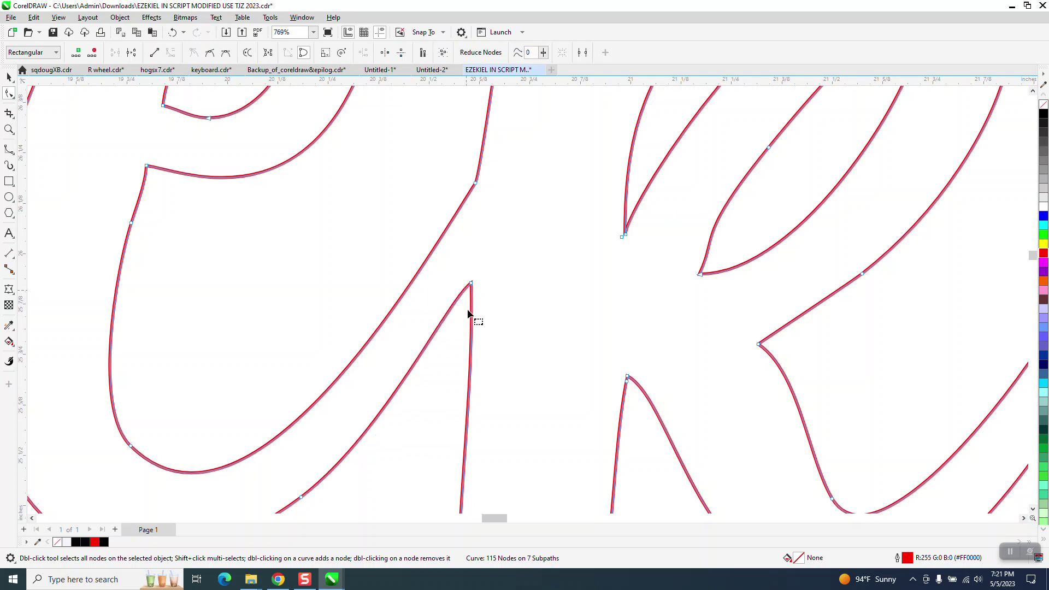
pyautogui.click(470, 287)
pyautogui.scroll(-1, 383, 334)
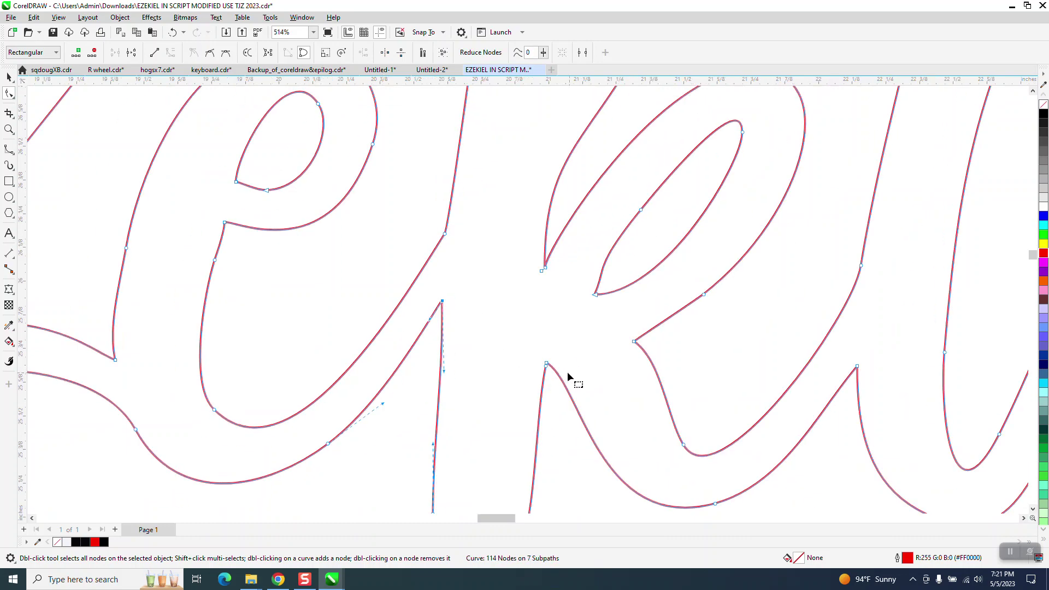
pyautogui.press('Delete')
pyautogui.scroll(-2, 460, 385)
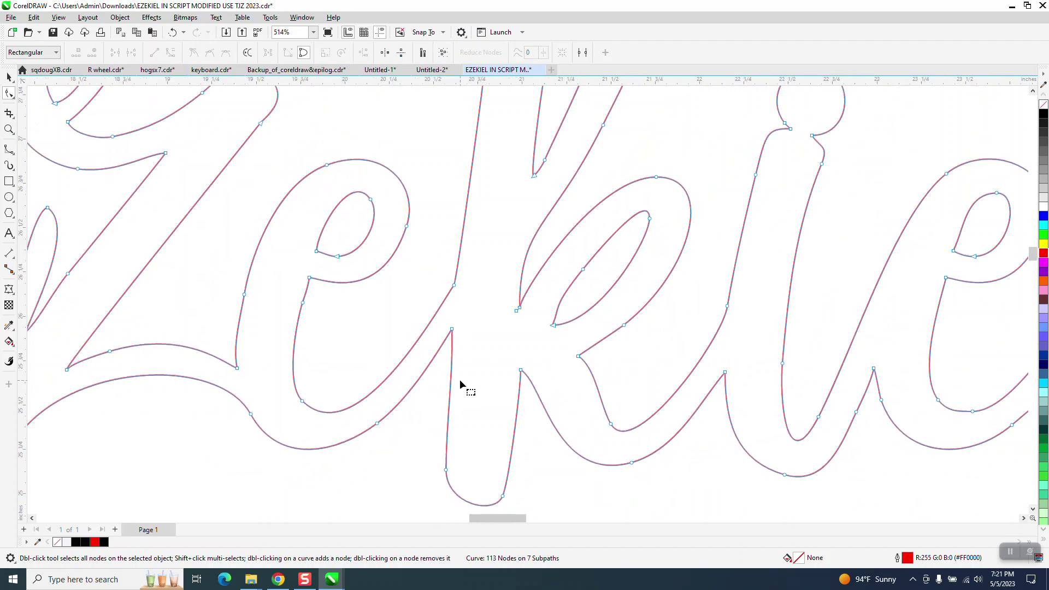
pyautogui.scroll(-1, 461, 386)
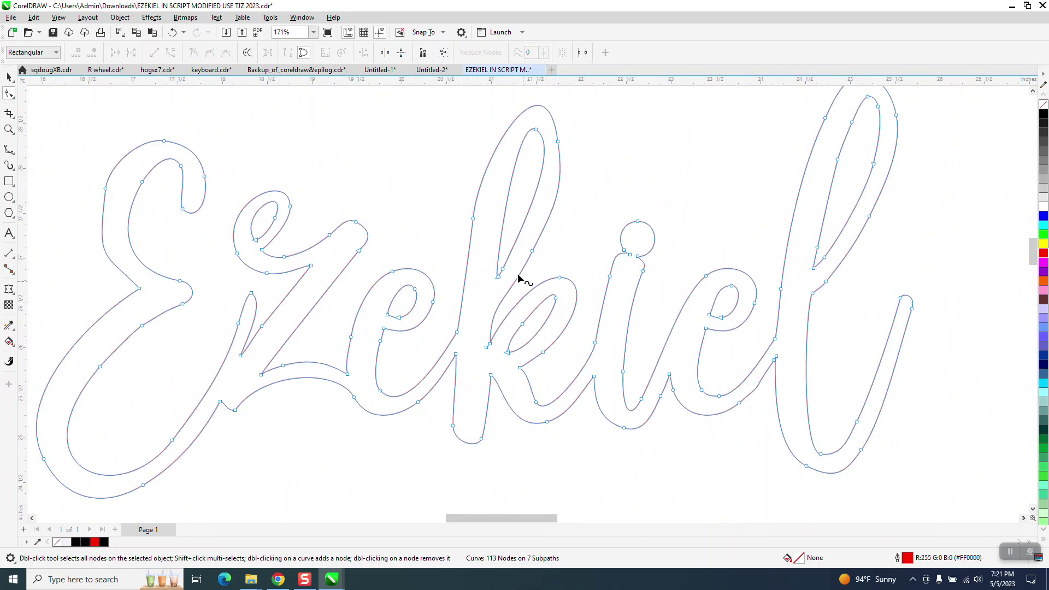
pyautogui.click(502, 270)
pyautogui.press('Delete')
# - Delete three nodes on the final l and drag a tail node down-left, reaching 108 nodes
pyautogui.click(822, 254)
pyautogui.press('Delete')
pyautogui.click(837, 159)
pyautogui.press('Delete')
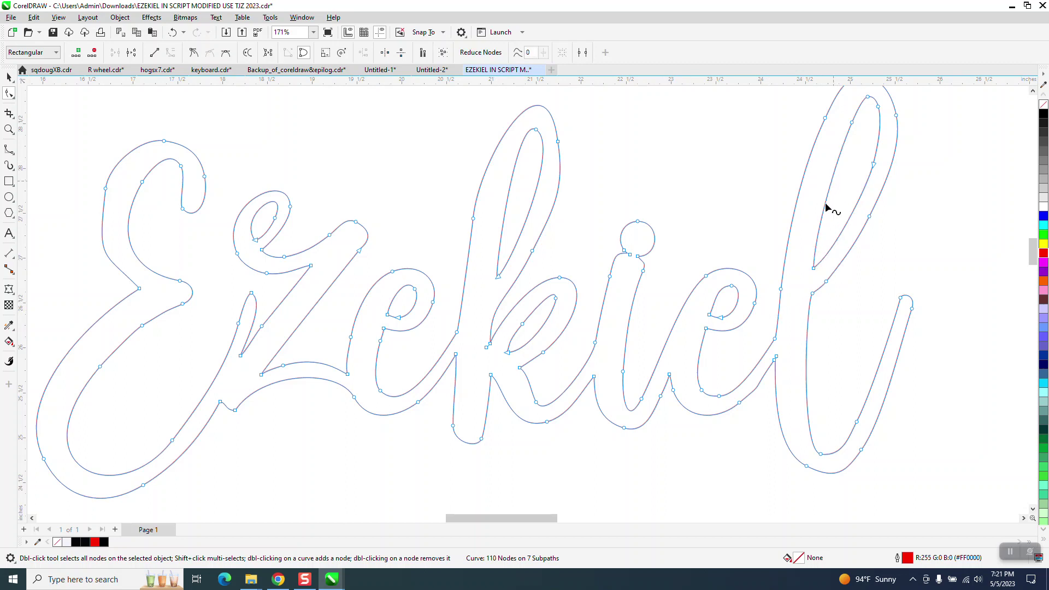
pyautogui.doubleClick(821, 454)
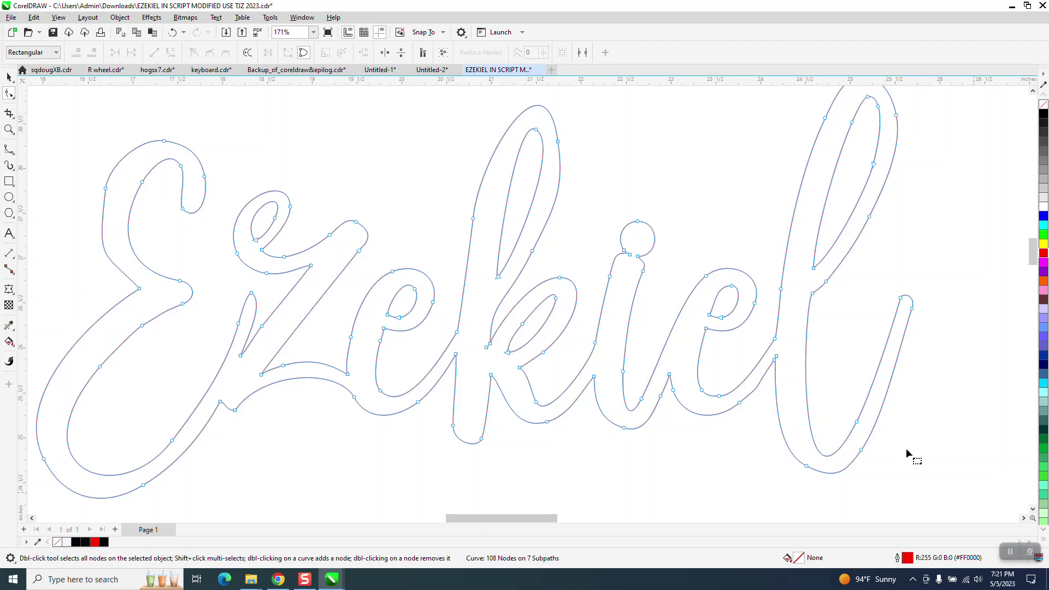
pyautogui.moveTo(858, 425); pyautogui.dragTo(824, 491)
pyautogui.scroll(-2, 813, 506)
pyautogui.scroll(-2, 866, 431)
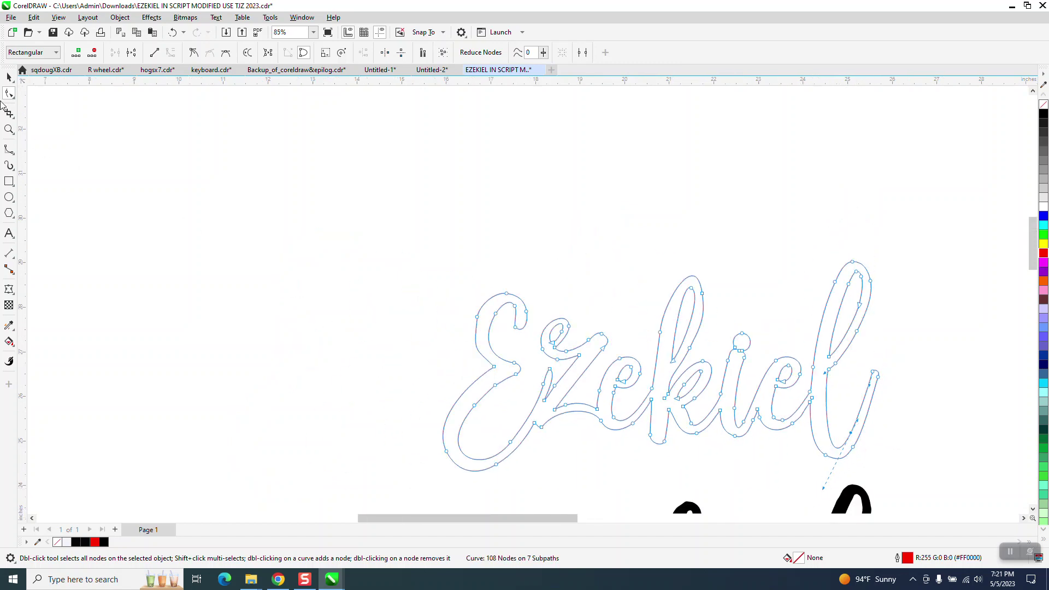
# - Zoom in on 'Eze' and delete the node on the E's left side
pyautogui.click(9, 78)
pyautogui.click(9, 93)
pyautogui.scroll(-2, 398, 227)
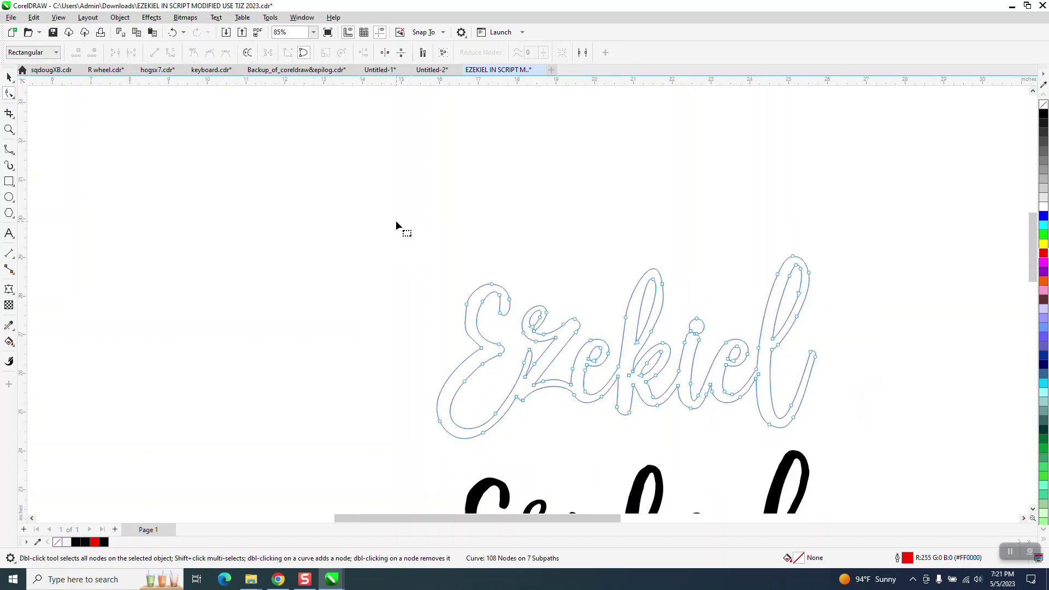
pyautogui.click(9, 130)
pyautogui.moveTo(408, 258); pyautogui.dragTo(569, 370)
pyautogui.click(9, 94)
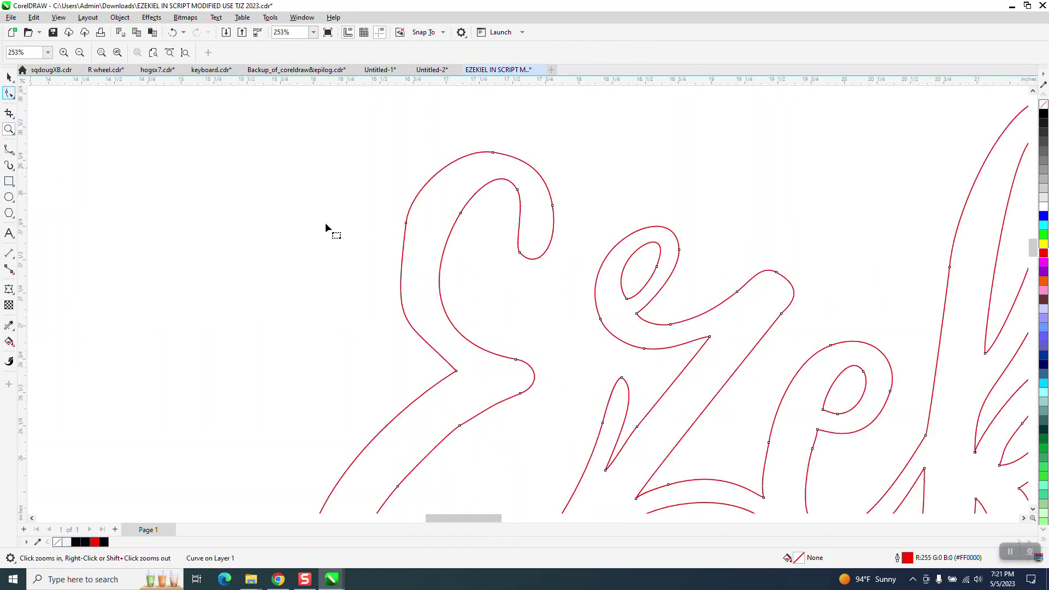
pyautogui.click(406, 236)
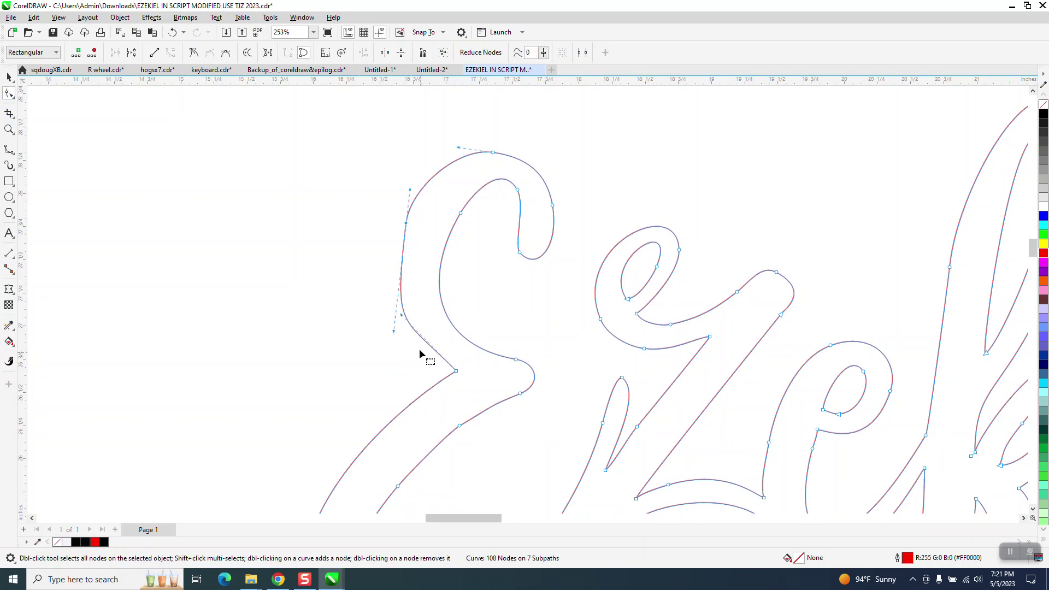
pyautogui.moveTo(402, 318); pyautogui.dragTo(403, 330)
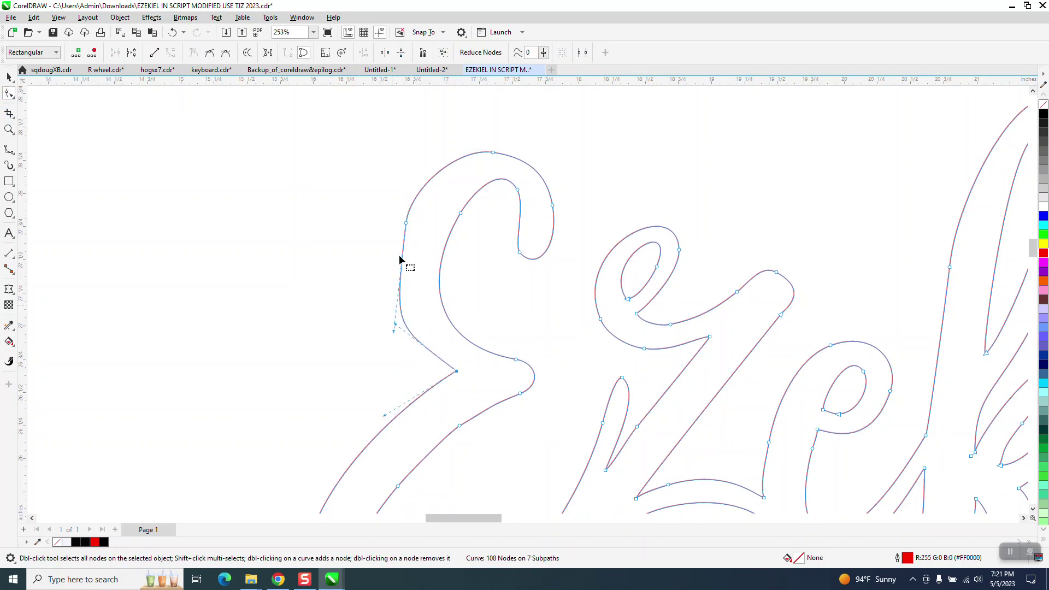
pyautogui.moveTo(406, 224); pyautogui.dragTo(409, 170)
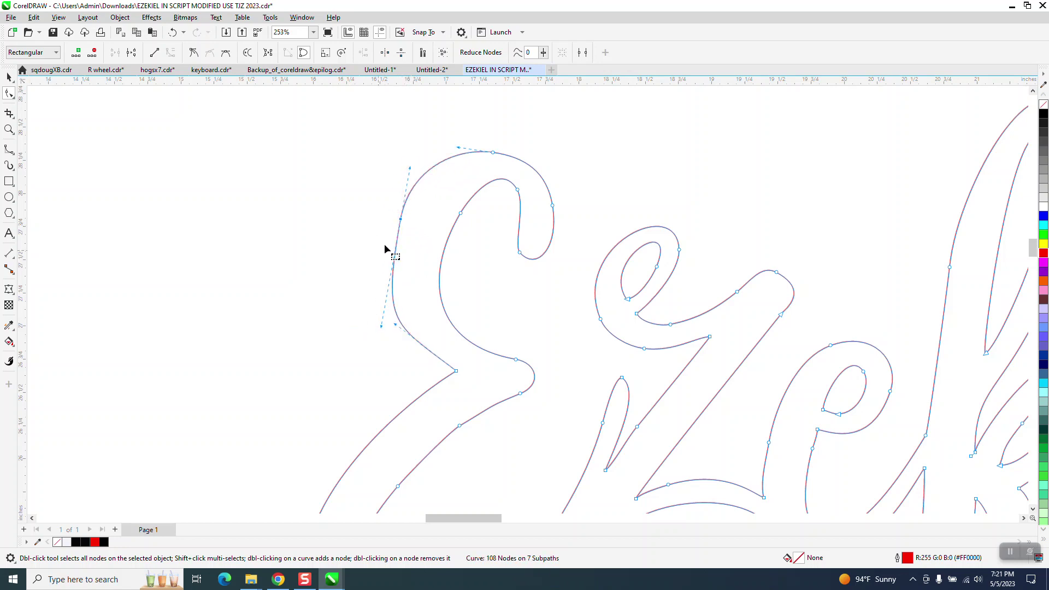
pyautogui.press('Delete')
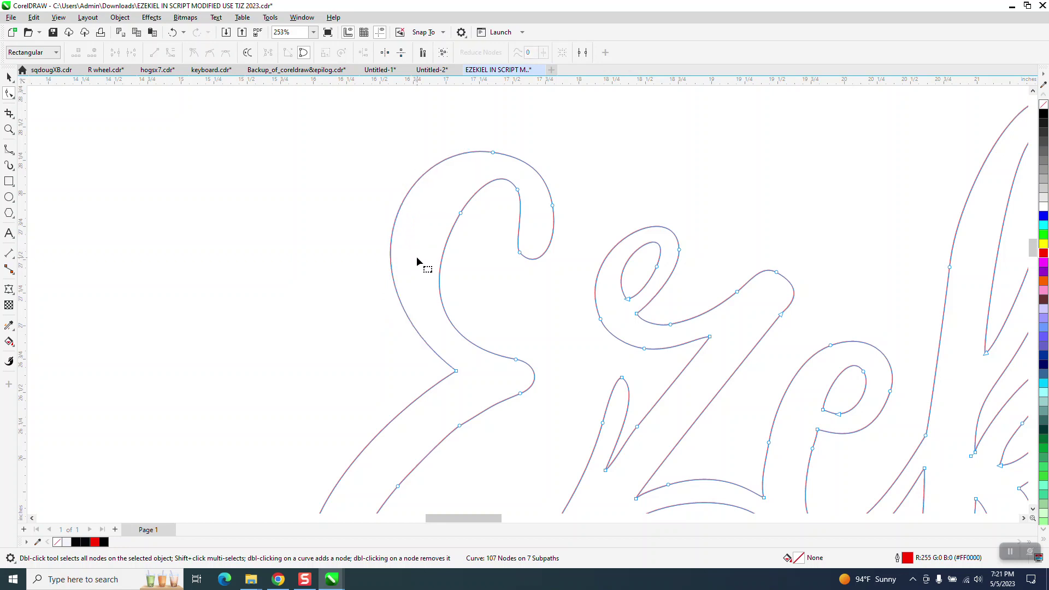
# - Drag the E's node handles to flatten its top curve and smooth its left curve
pyautogui.click(491, 153)
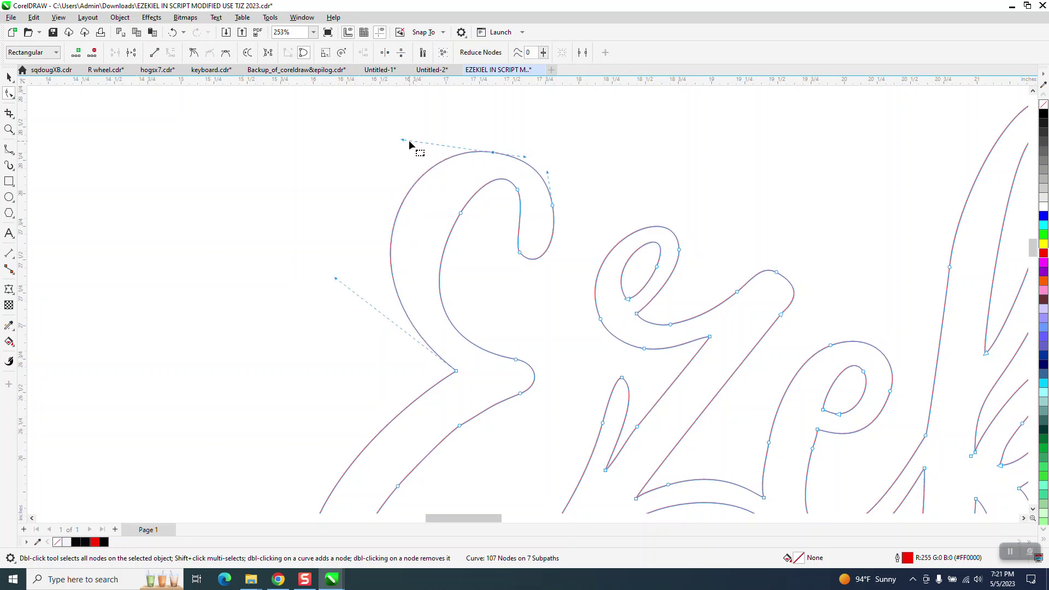
pyautogui.moveTo(402, 140); pyautogui.dragTo(400, 154)
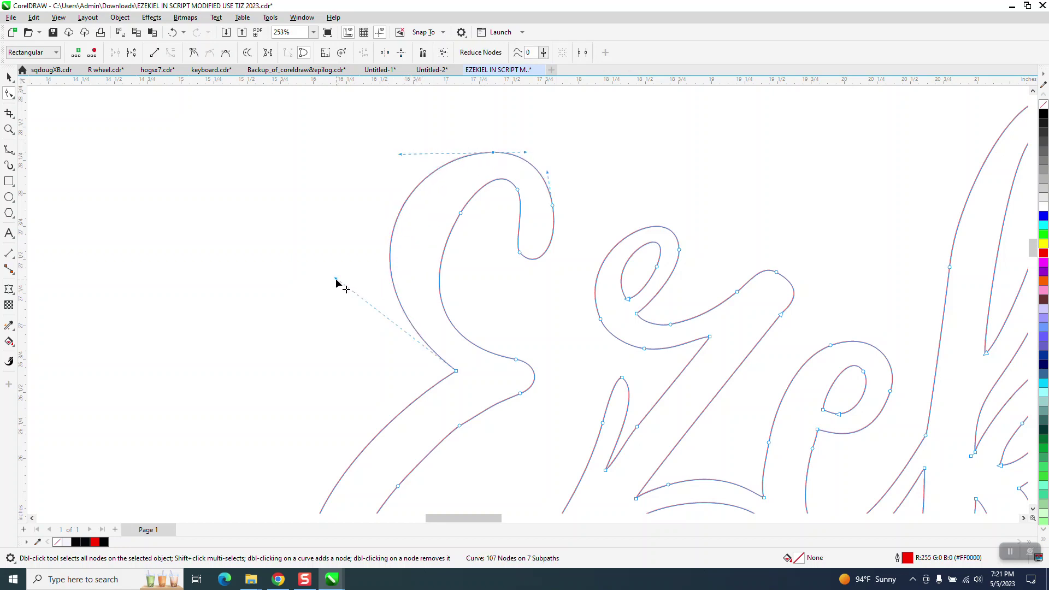
pyautogui.moveTo(337, 280); pyautogui.dragTo(346, 339)
# - Turn the black original Ezekiel into a no-fill word with a thin black outline
pyautogui.press('space')
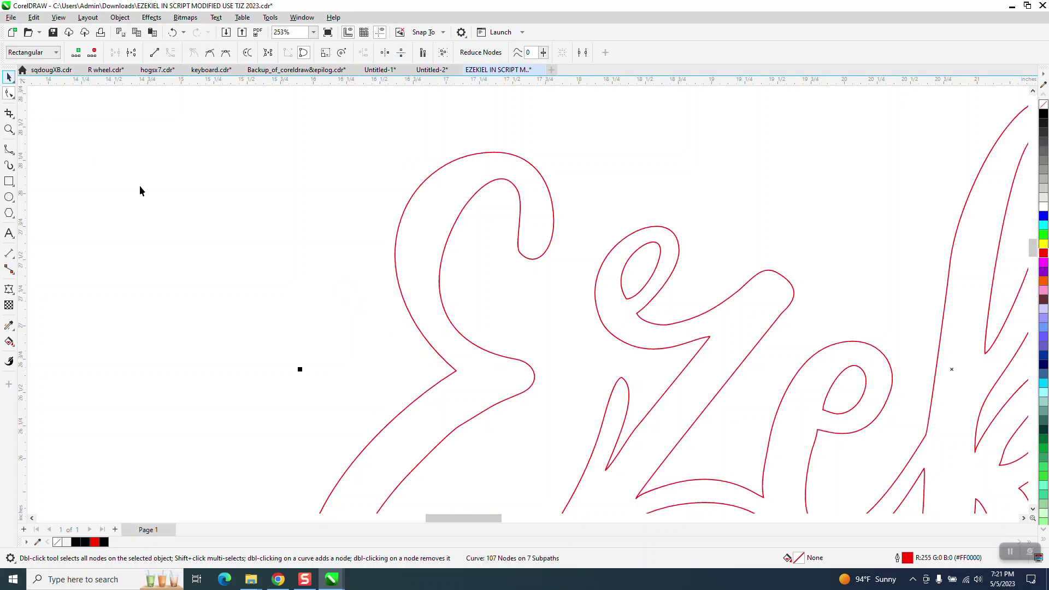
pyautogui.scroll(-6, 264, 300)
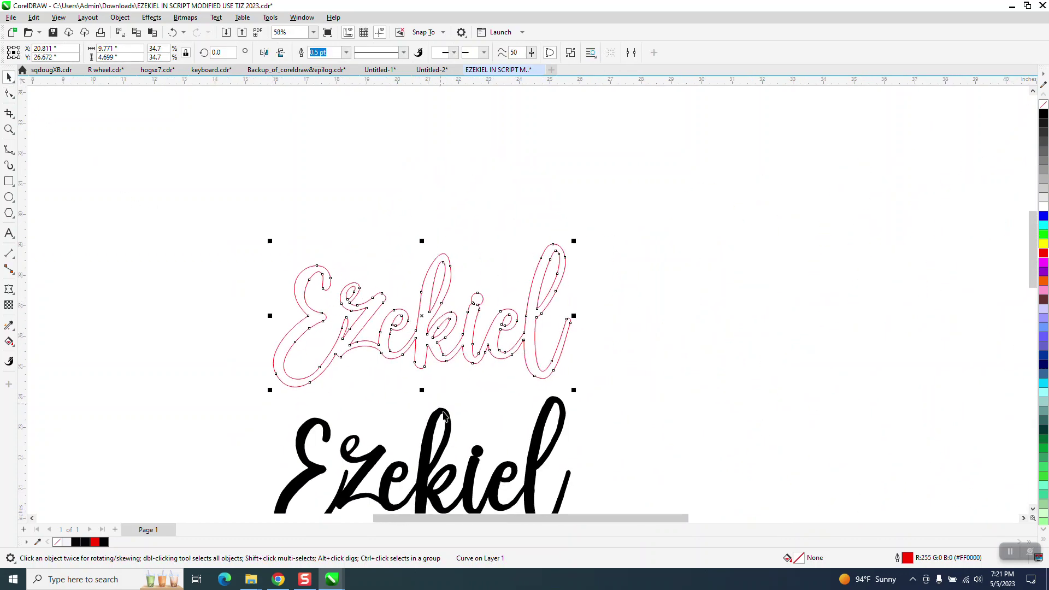
pyautogui.click(445, 415)
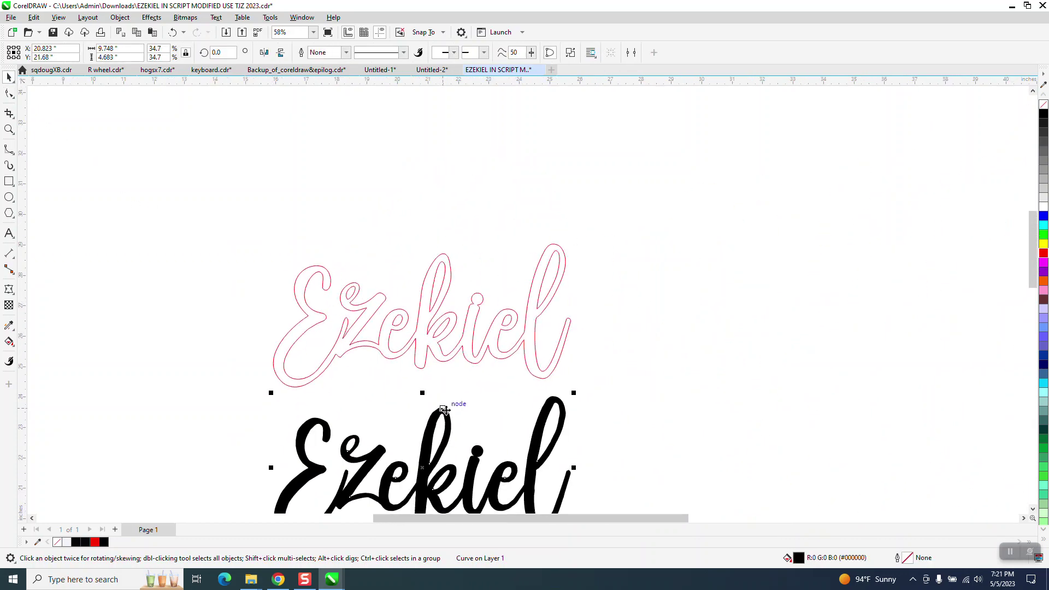
pyautogui.click(1043, 105)
pyautogui.rightClick(1043, 114)
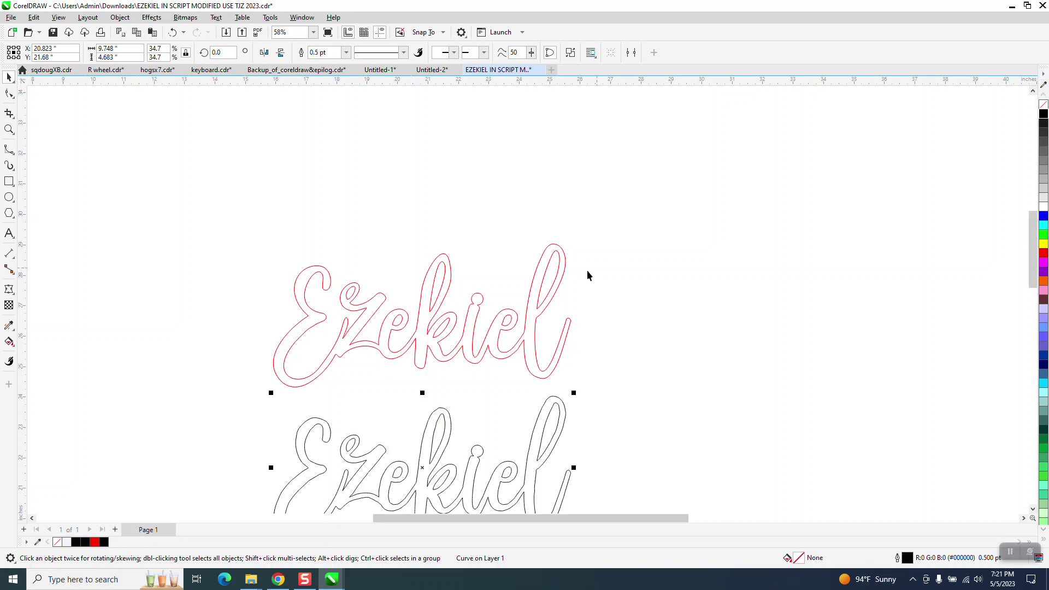
# - Center the red reduced Ezekiel over the original and zoom in on the 'ekiel' letters
pyautogui.click(561, 278)
pyautogui.press('p')
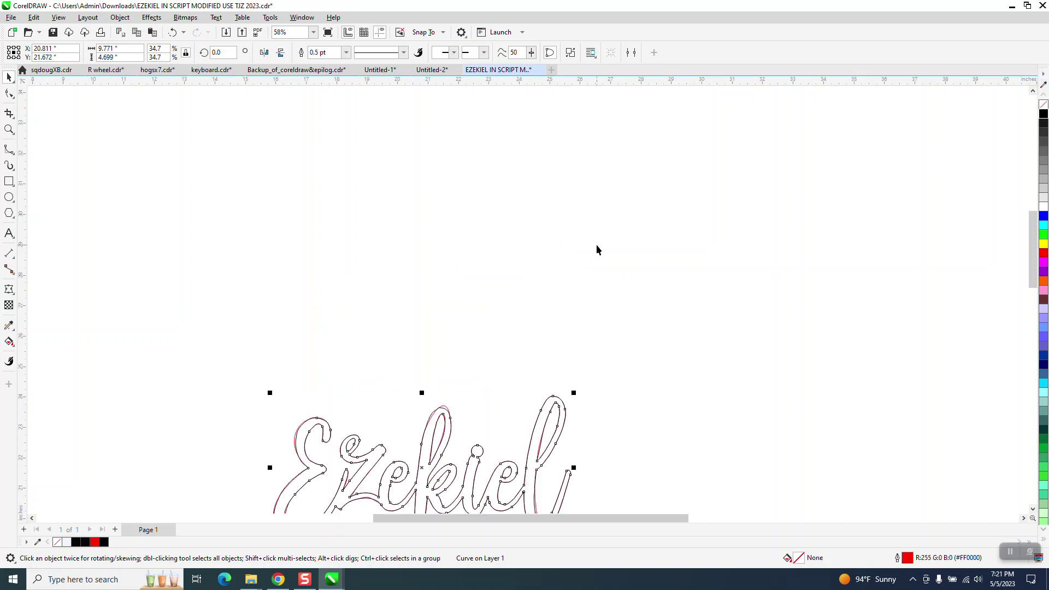
pyautogui.click(10, 130)
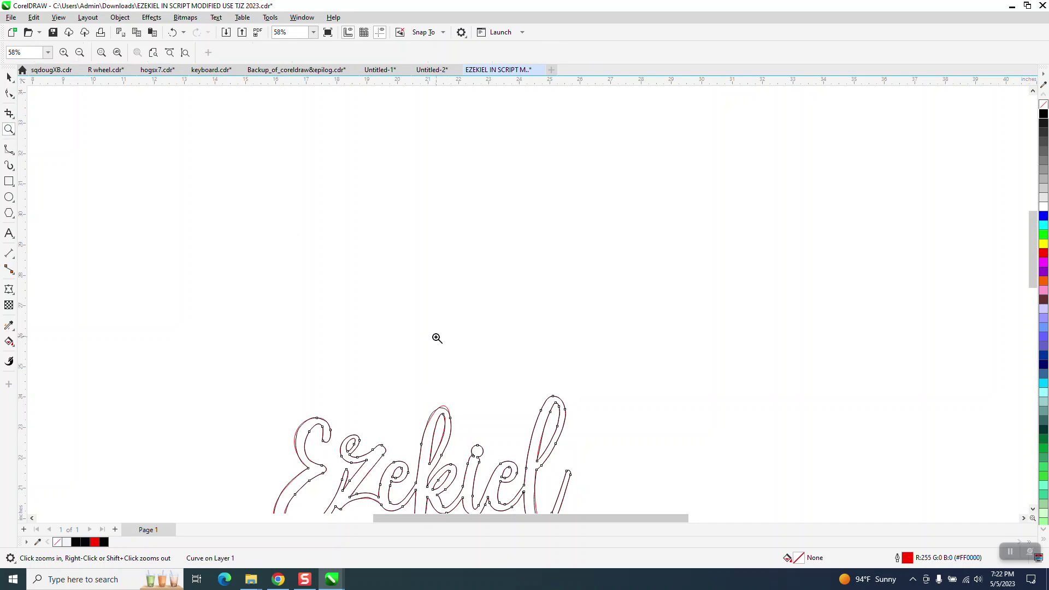
pyautogui.moveTo(383, 372); pyautogui.dragTo(700, 480)
pyautogui.scroll(-2, 309, 394)
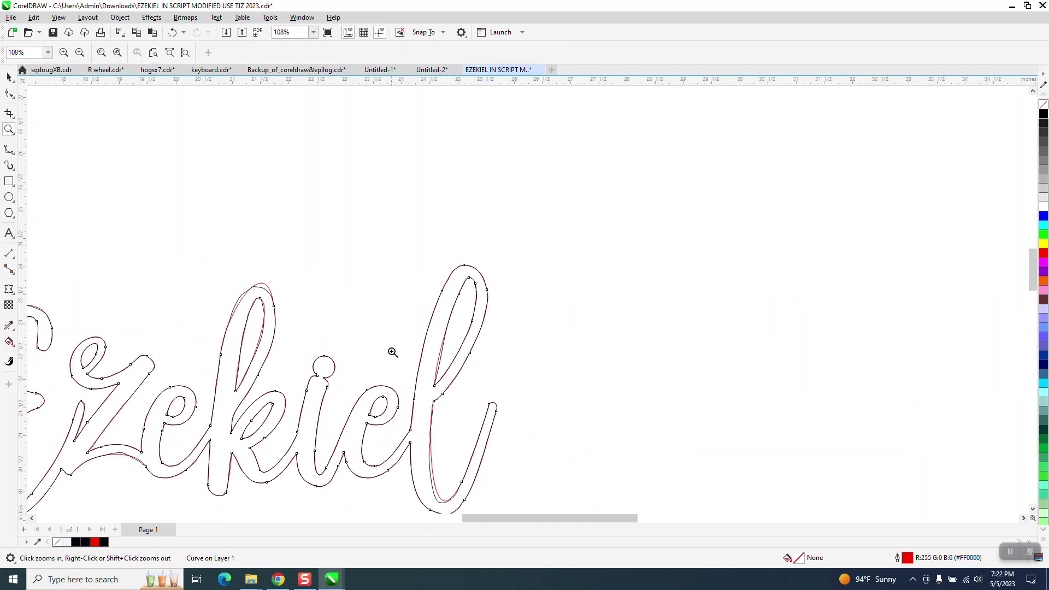
pyautogui.scroll(-1, 437, 407)
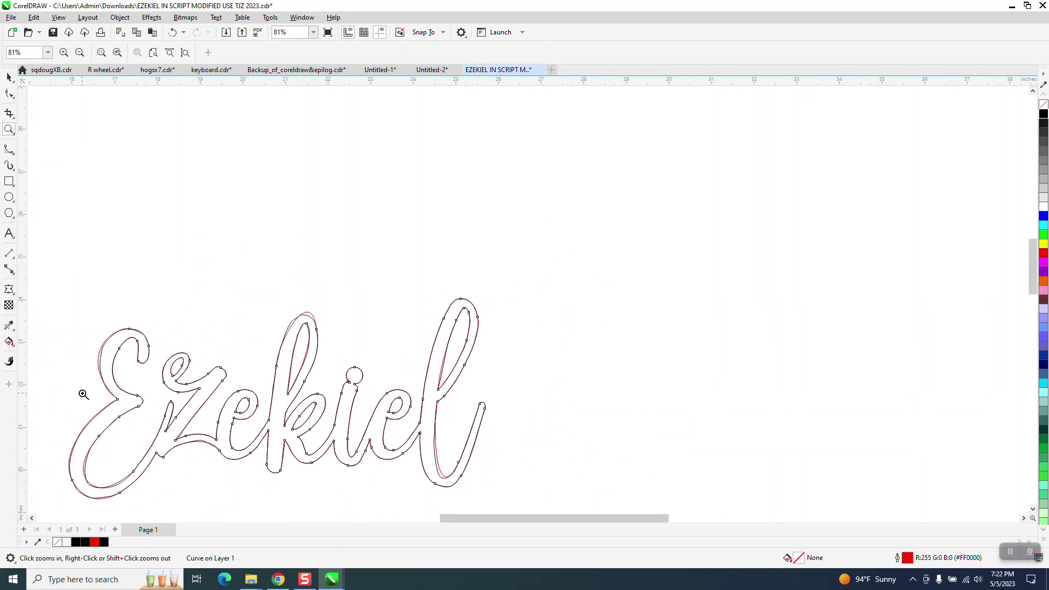
pyautogui.scroll(6, 526, 490)
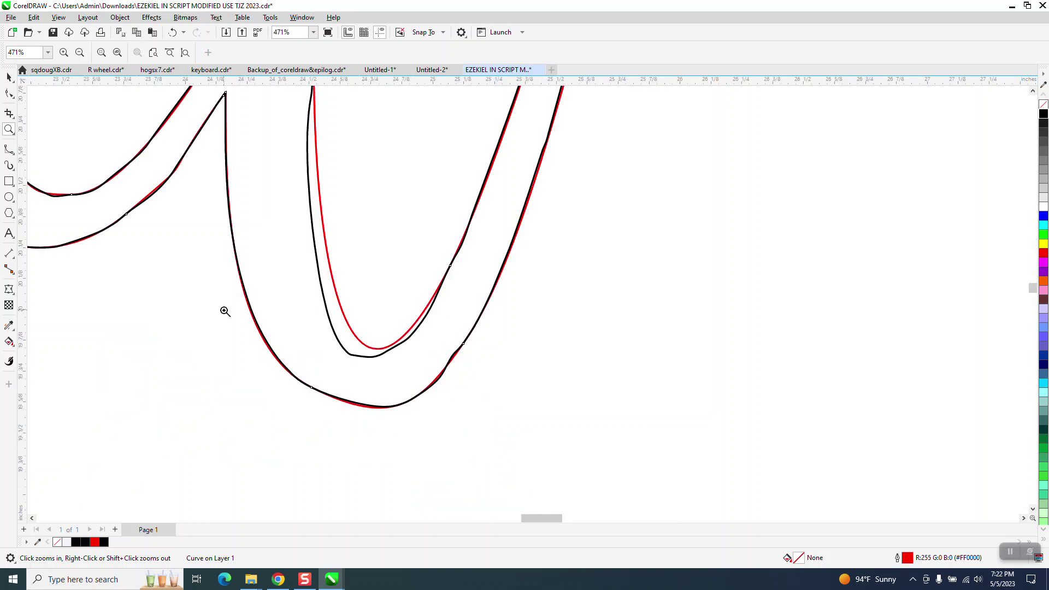
# - Reshape the final l's inner bottom loop on the red curve to follow the original outline
pyautogui.click(9, 93)
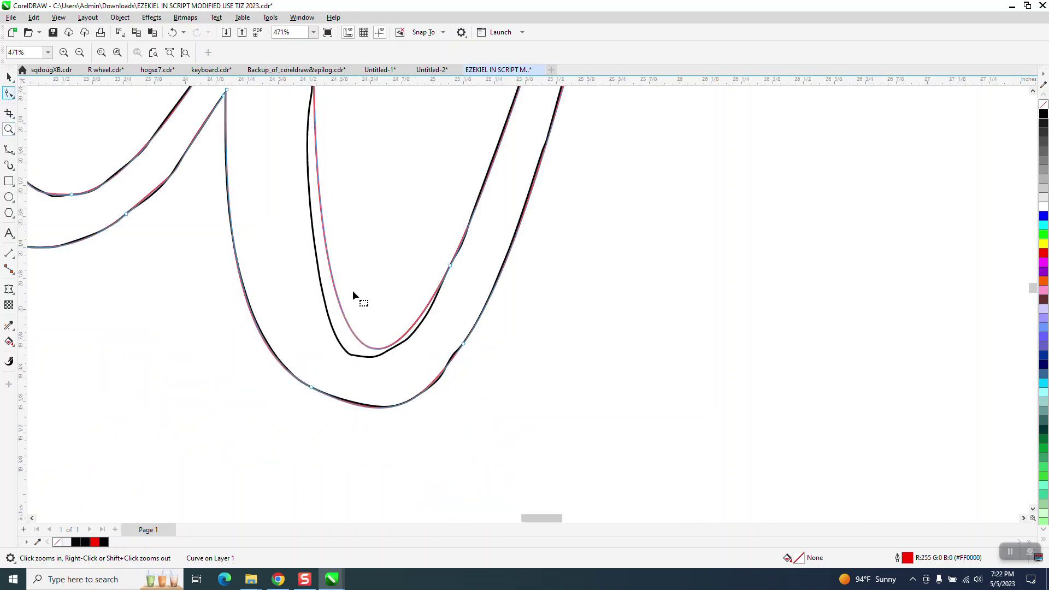
pyautogui.moveTo(365, 344); pyautogui.dragTo(356, 354)
pyautogui.scroll(-5, 419, 405)
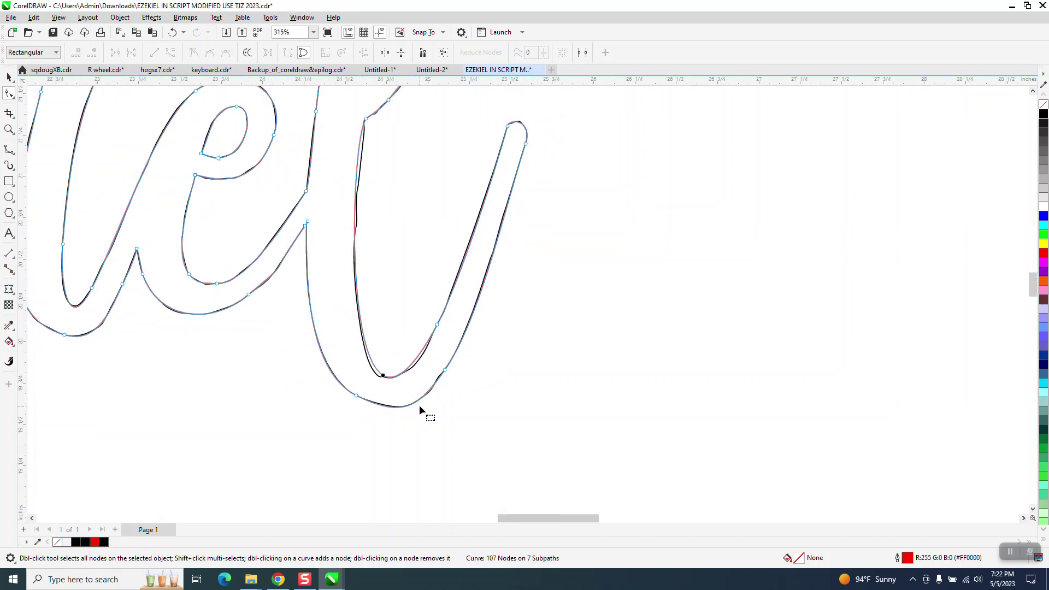
# - Move the red reduced copy back up above the original Ezekiel
pyautogui.scroll(-3, 386, 405)
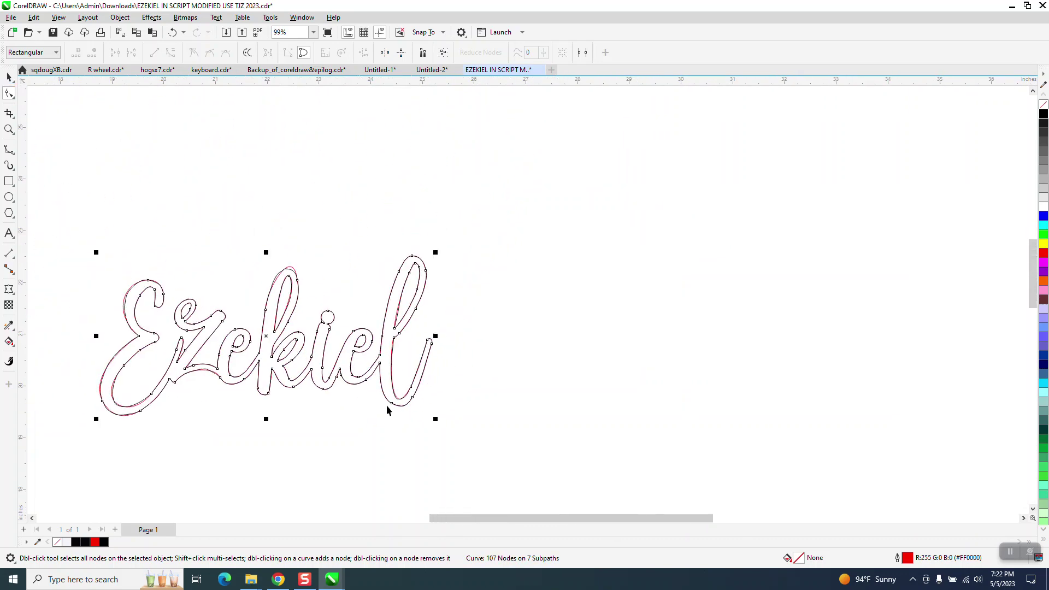
pyautogui.press('space')
pyautogui.press('Up')
pyautogui.press('Up')
pyautogui.press('Up')
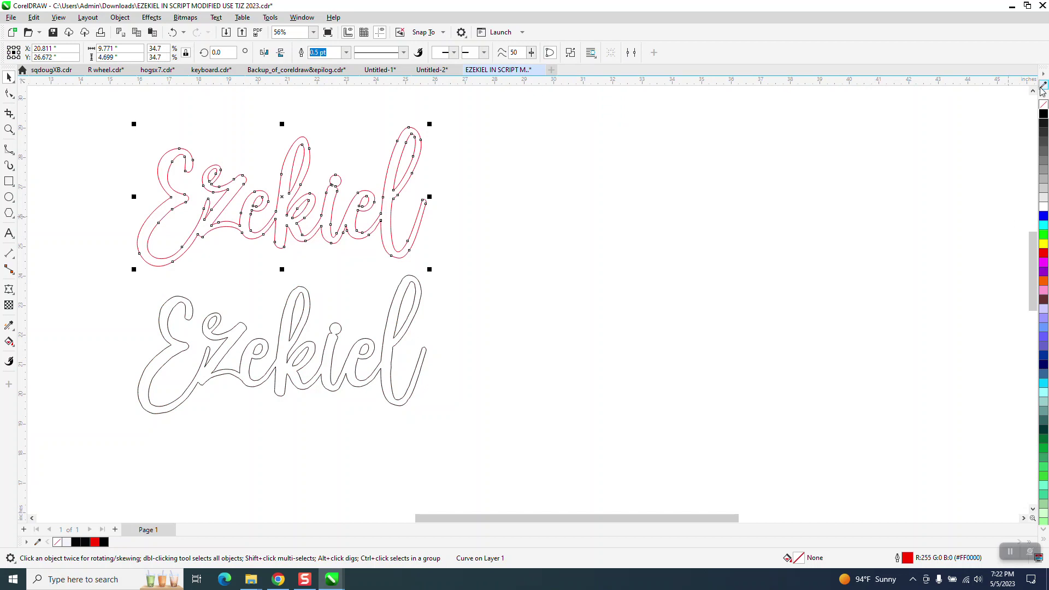
# - Fill the reduced copy black with no outline, then fill the original Ezekiel black too
pyautogui.click(1044, 114)
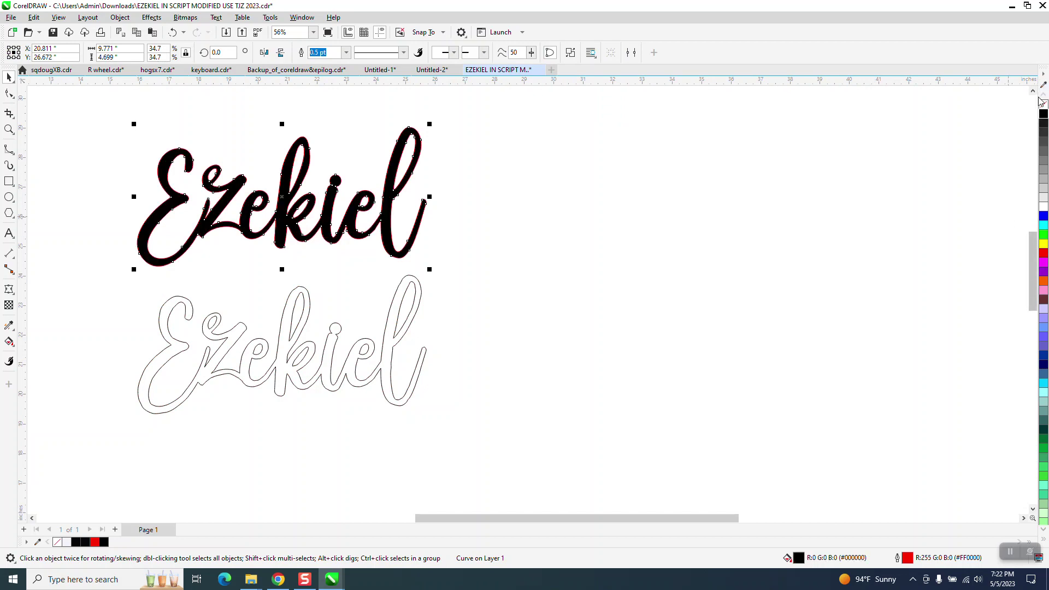
pyautogui.rightClick(1042, 109)
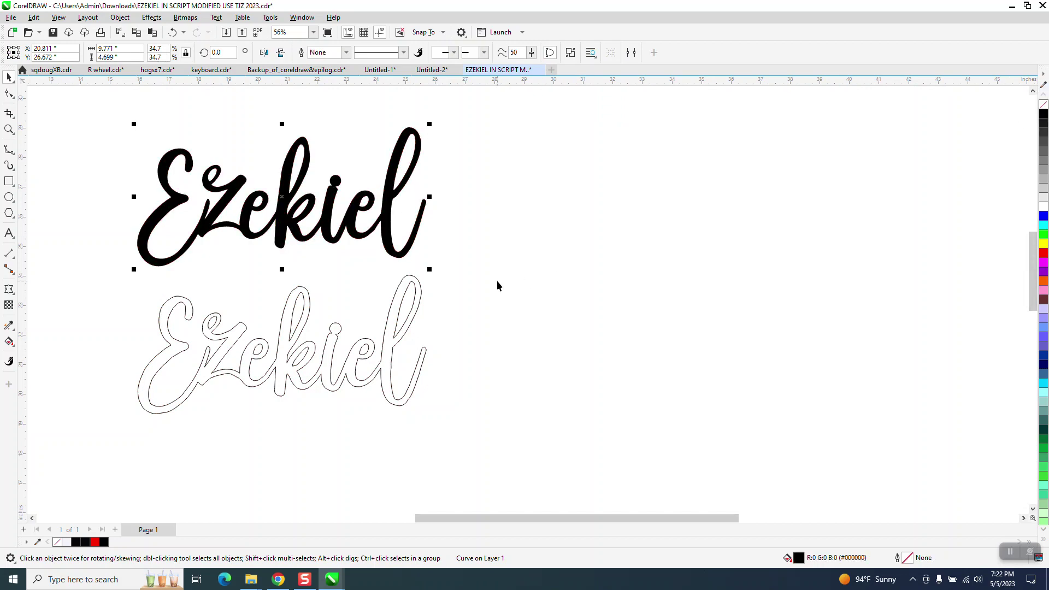
pyautogui.click(421, 289)
pyautogui.click(1043, 115)
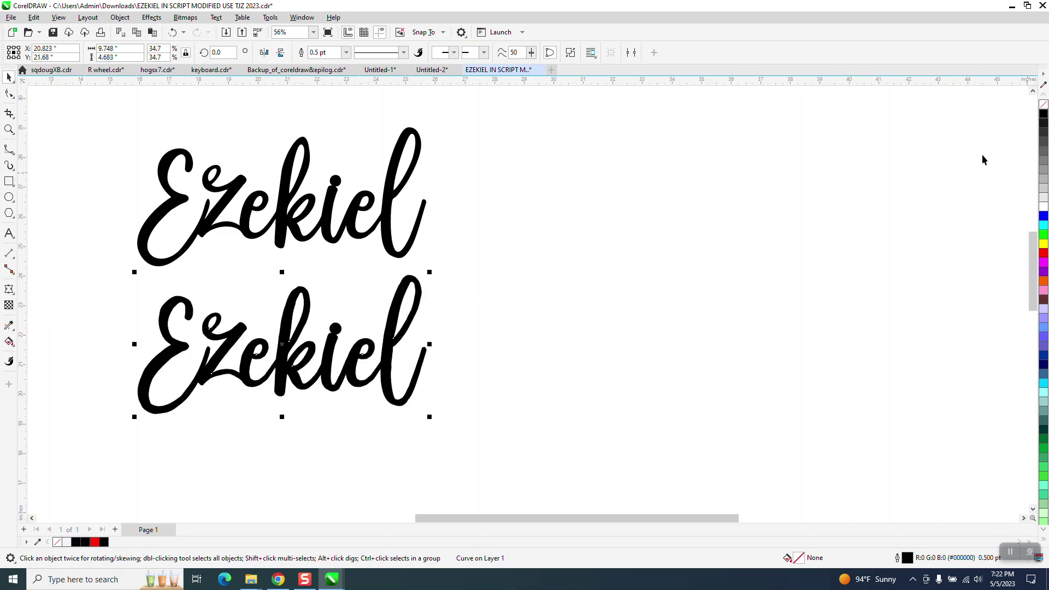
pyautogui.click(9, 129)
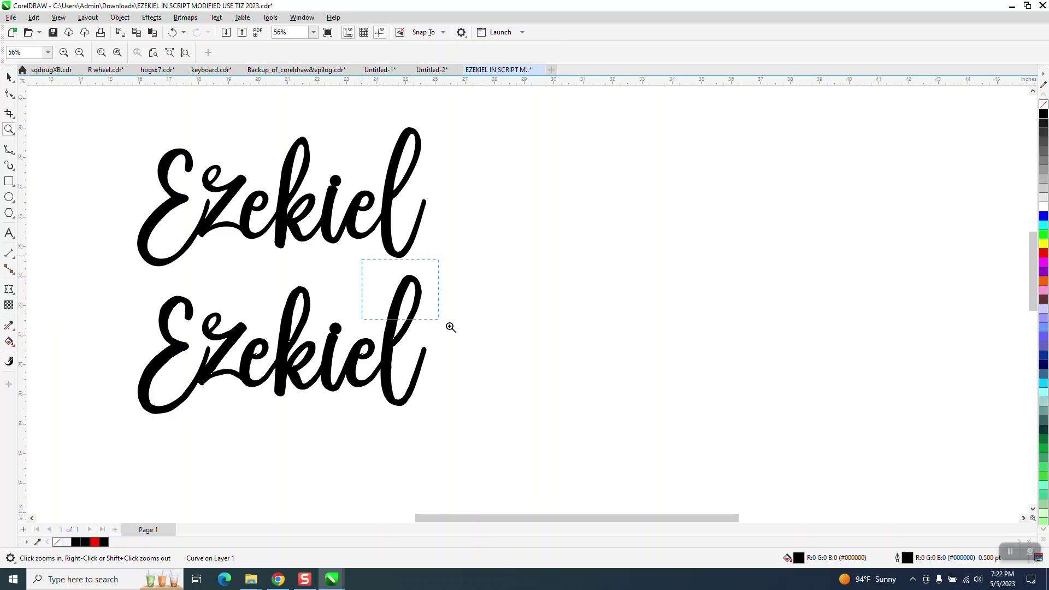
pyautogui.moveTo(451, 327); pyautogui.dragTo(450, 327)
pyautogui.scroll(-4, 503, 310)
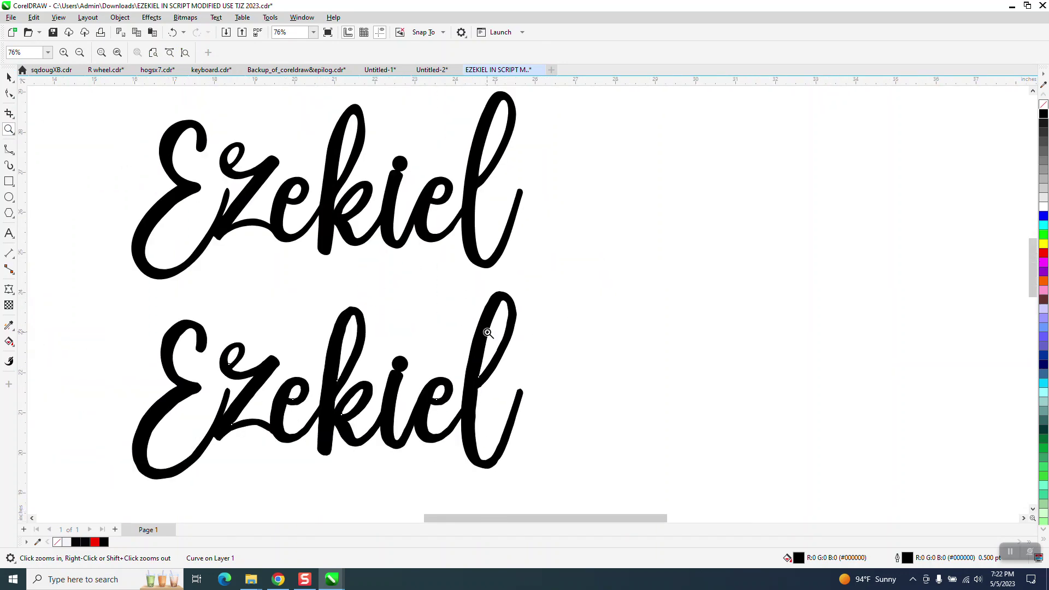
pyautogui.moveTo(122, 297); pyautogui.dragTo(256, 400)
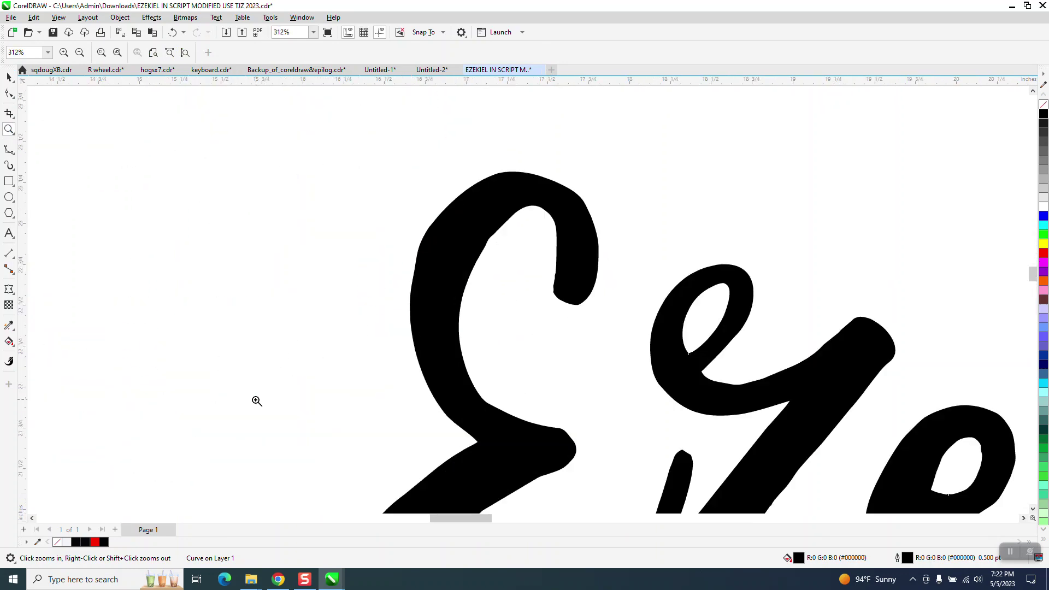
pyautogui.scroll(-2, 299, 412)
pyautogui.scroll(-4, 299, 412)
pyautogui.moveTo(309, 158)
pyautogui.mouseDown()
pyautogui.moveTo(439, 221)
pyautogui.moveTo(440, 248)
pyautogui.mouseUp()
pyautogui.scroll(-3, 351, 285)
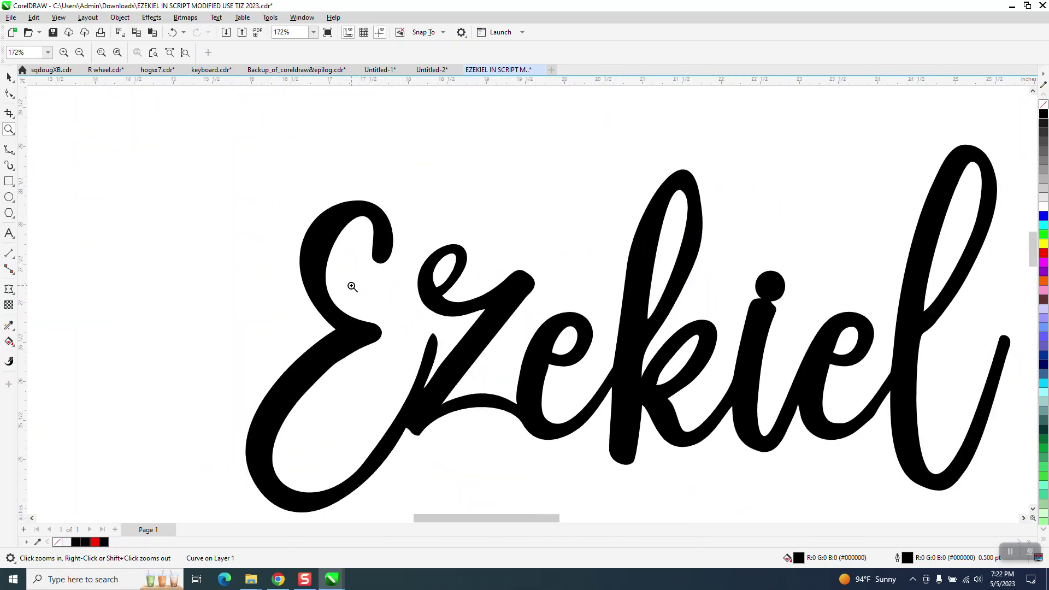
pyautogui.scroll(-4, 351, 287)
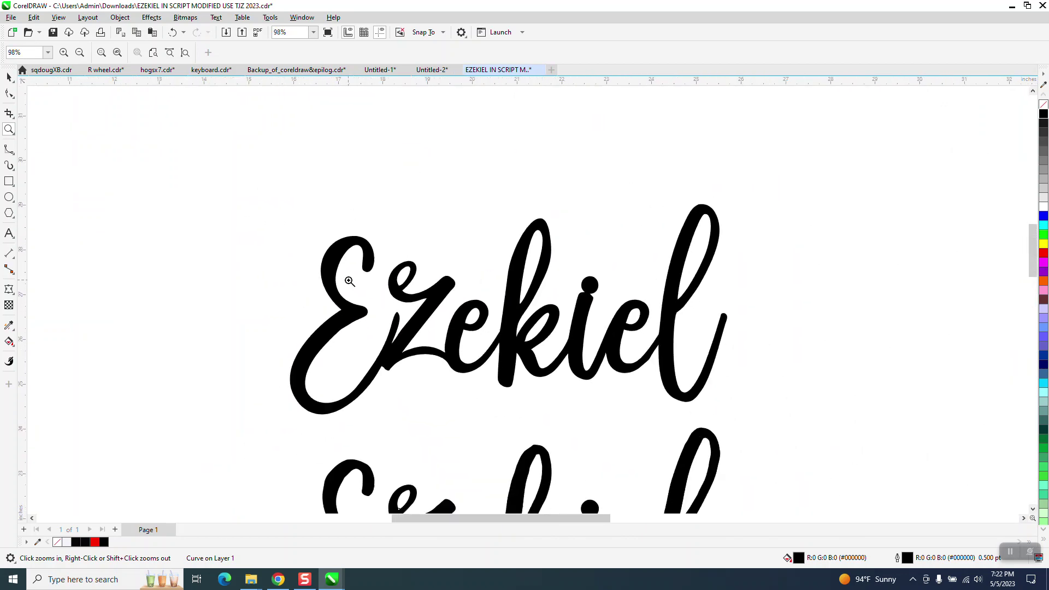
pyautogui.moveTo(302, 264); pyautogui.dragTo(635, 353)
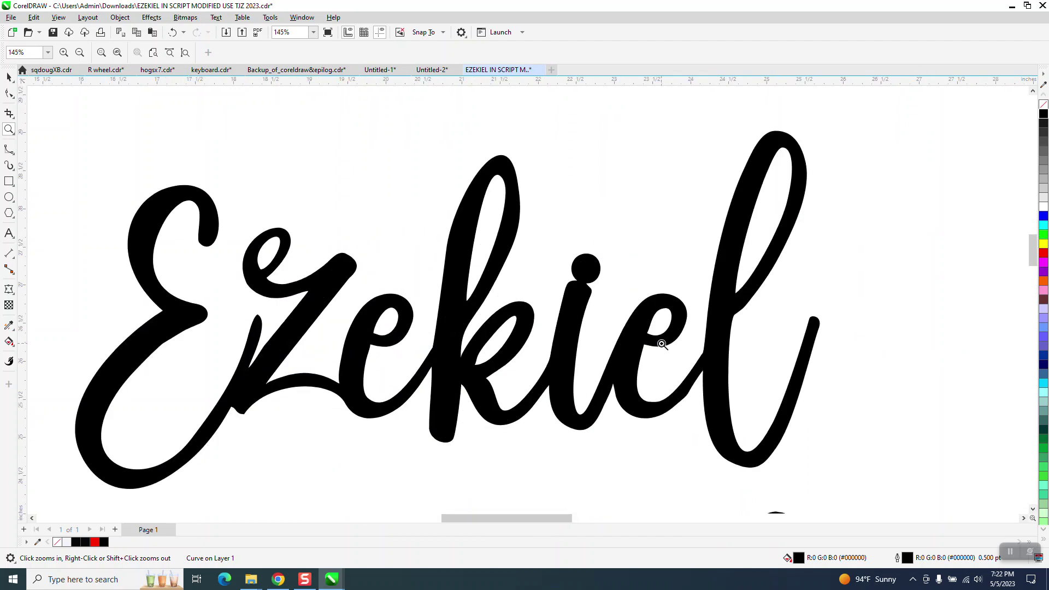